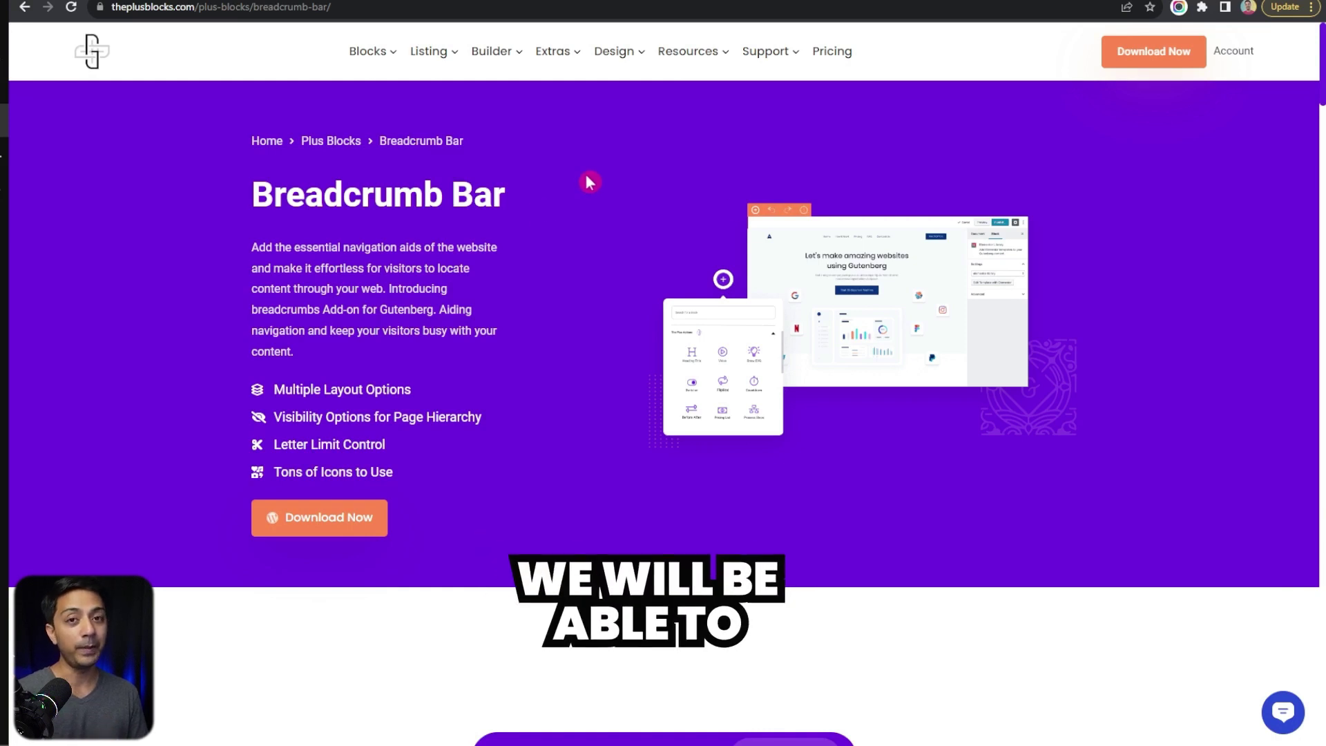
- Scroll through the style examples on the Breadcrumb Bar showcase page
scroll(1113, 297, down, 4)
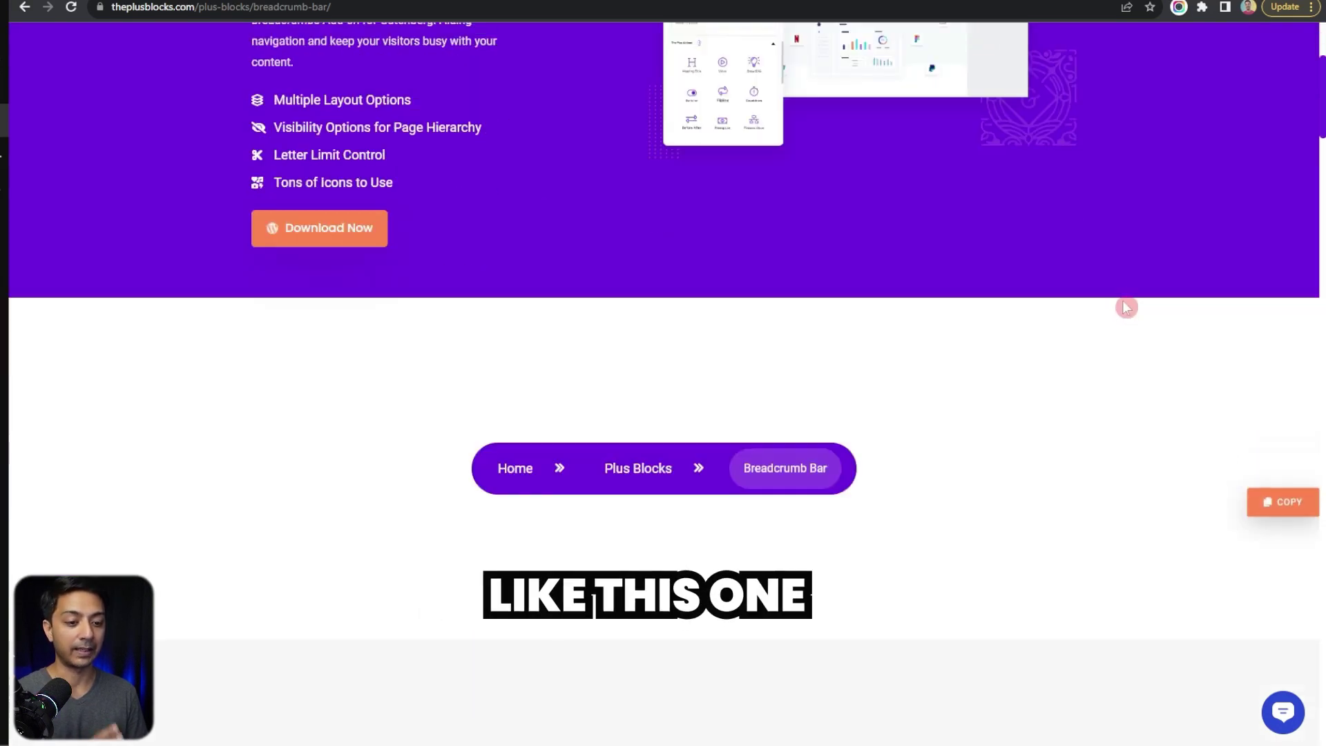
scroll(671, 293, down, 8)
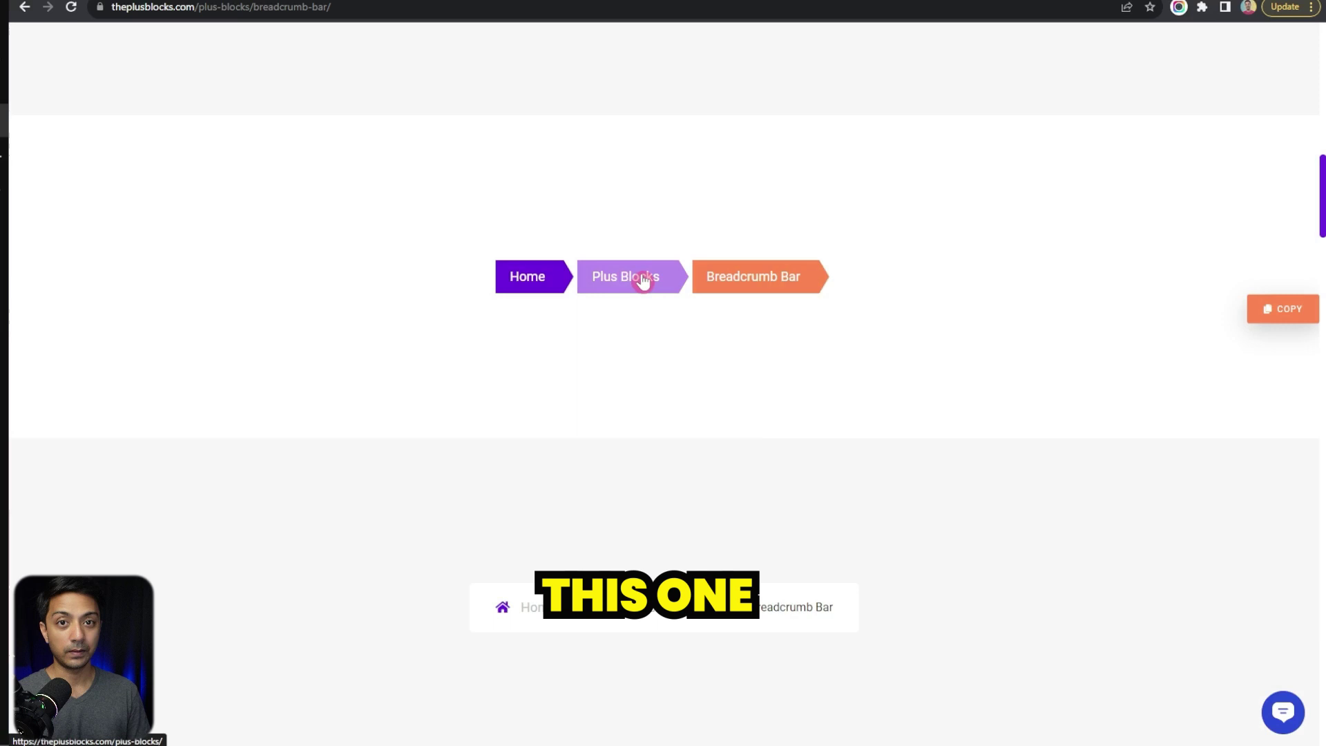
scroll(643, 283, down, 4)
scroll(582, 690, up, 1)
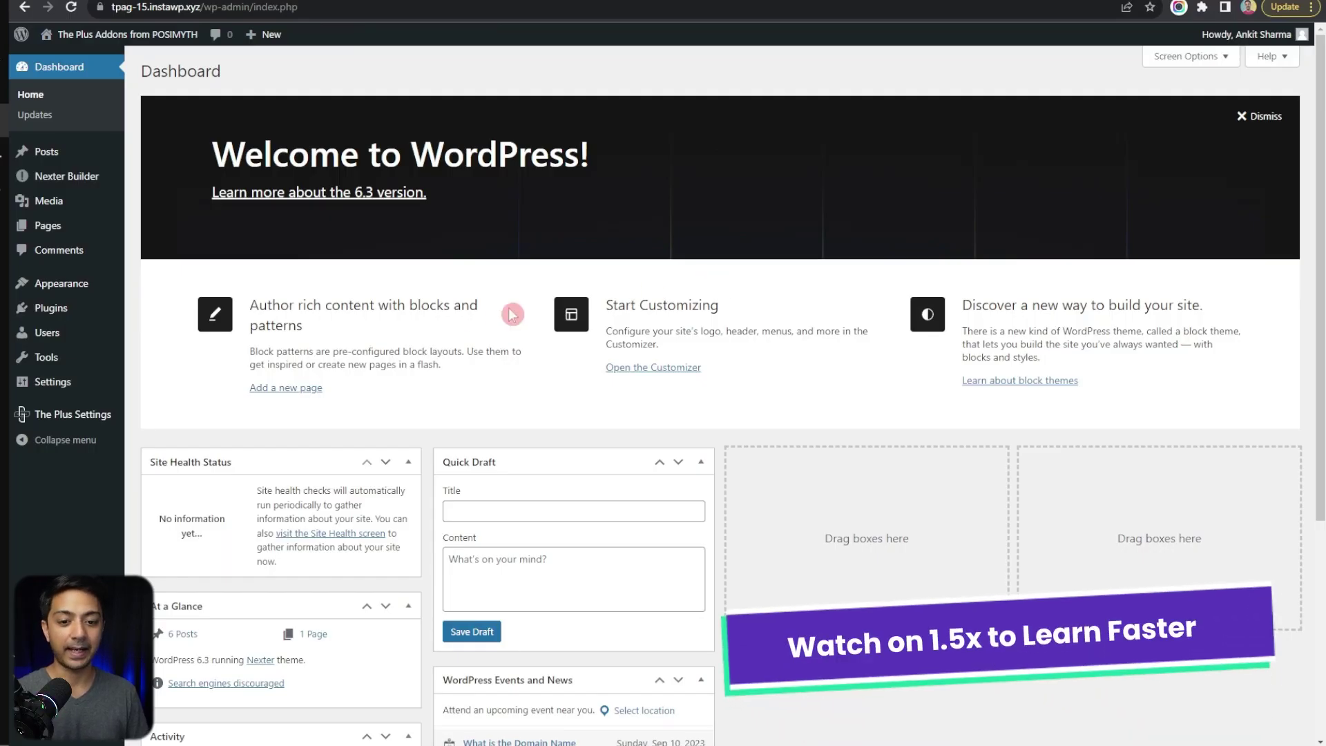
- Go to the installed Plugins list from the admin sidebar
click(54, 308)
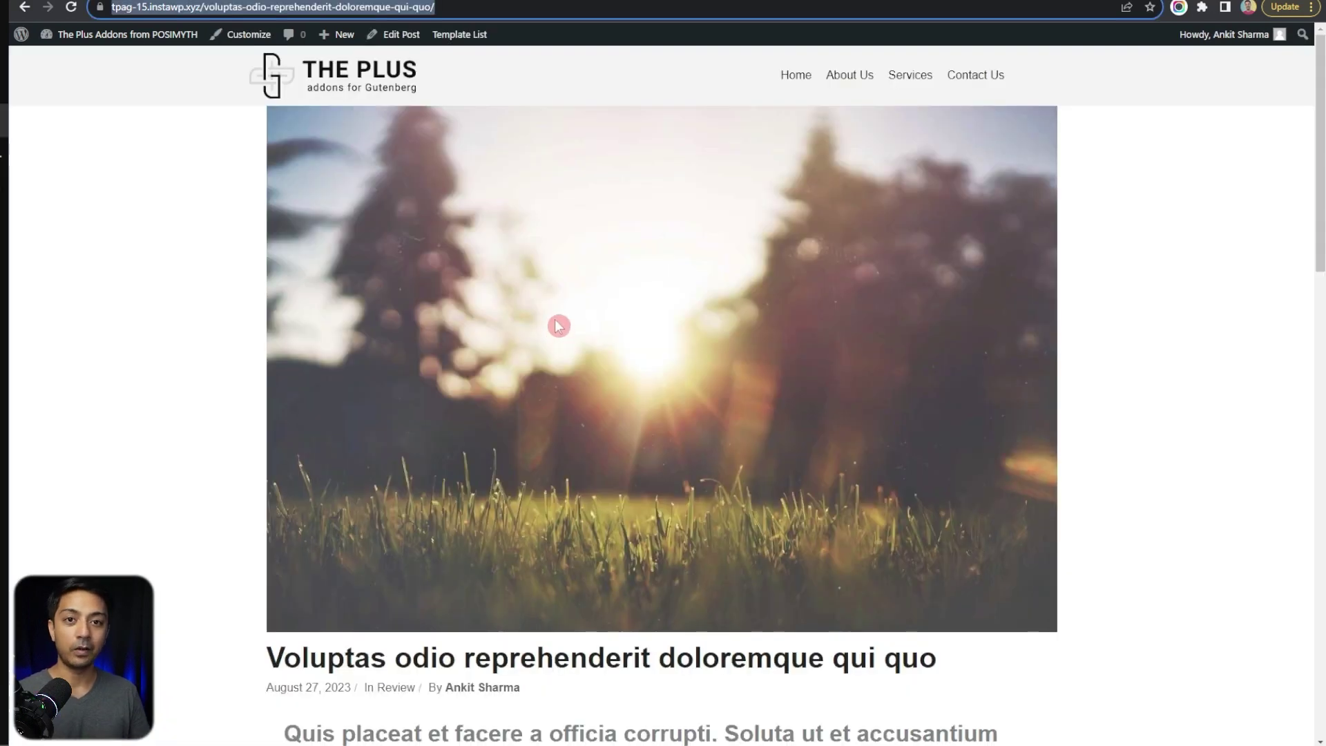
scroll(874, 407, down, 6)
scroll(877, 417, down, 8)
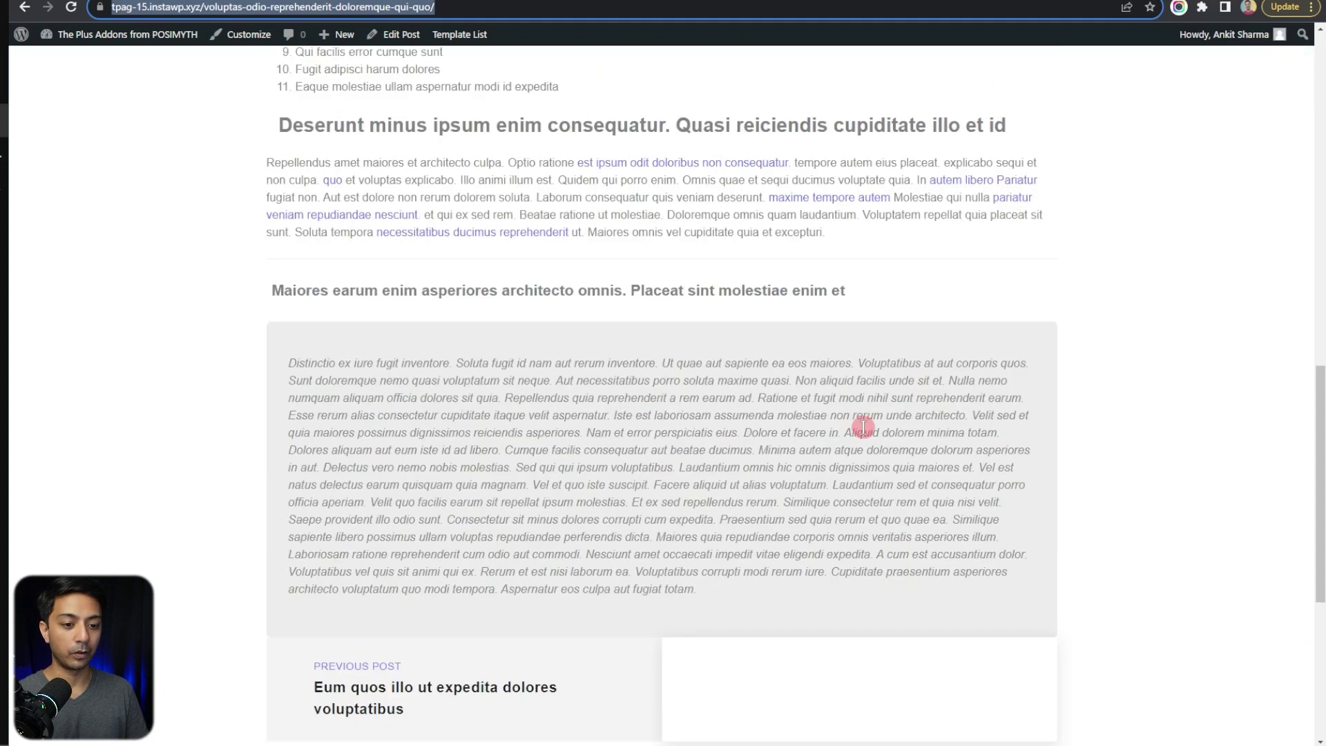
scroll(864, 420, up, 15)
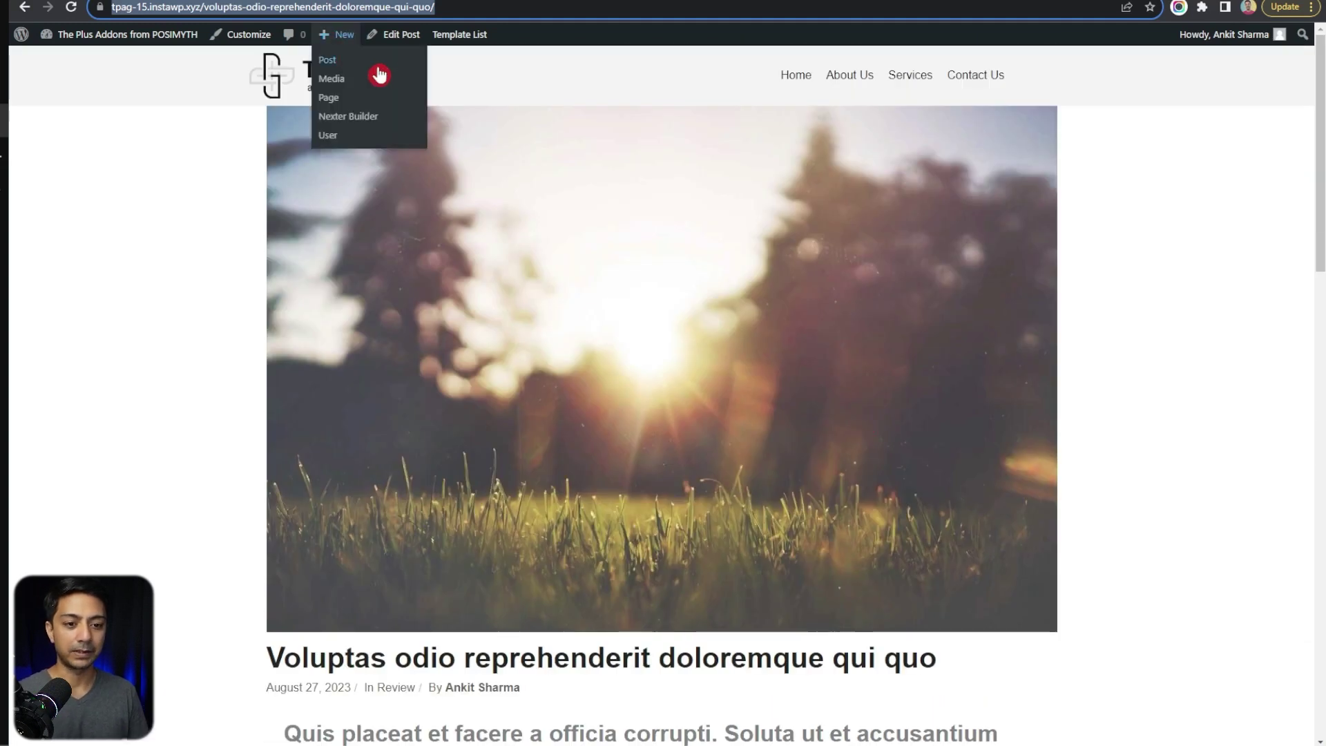
scroll(718, 401, down, 6)
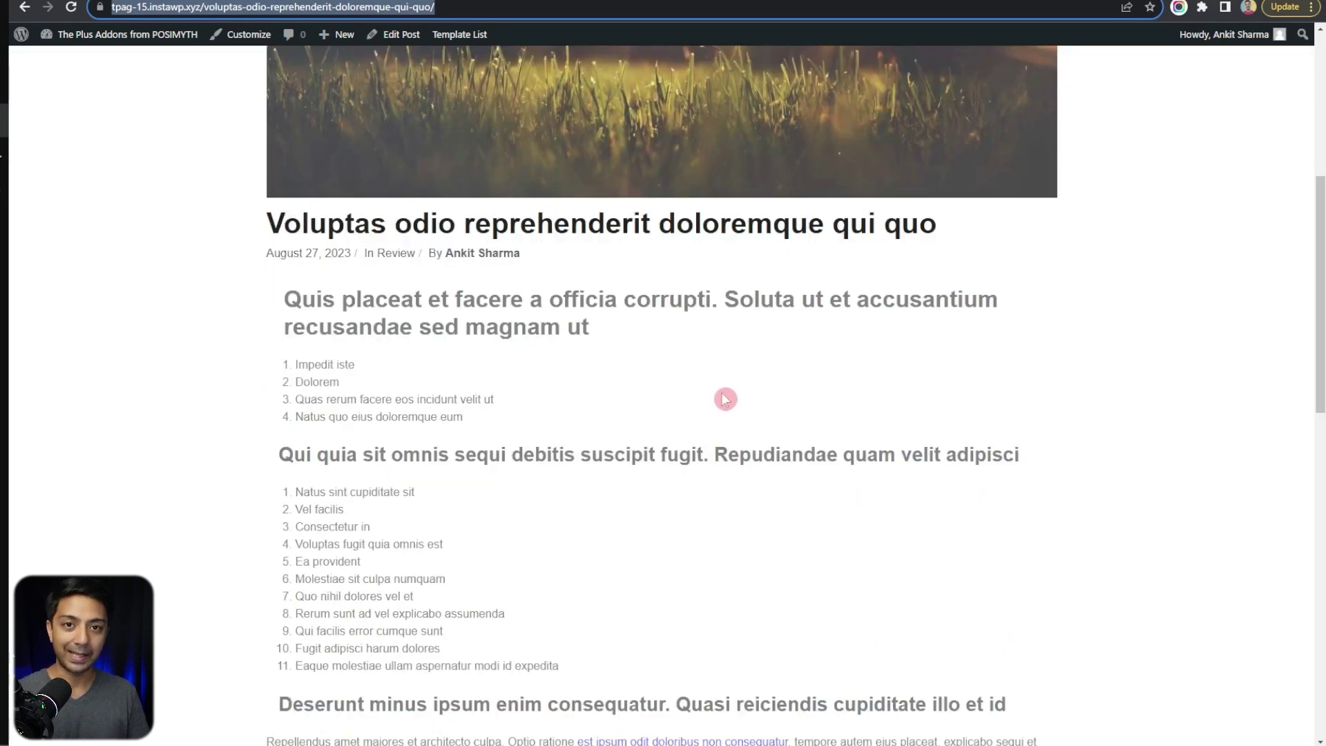
scroll(725, 398, up, 6)
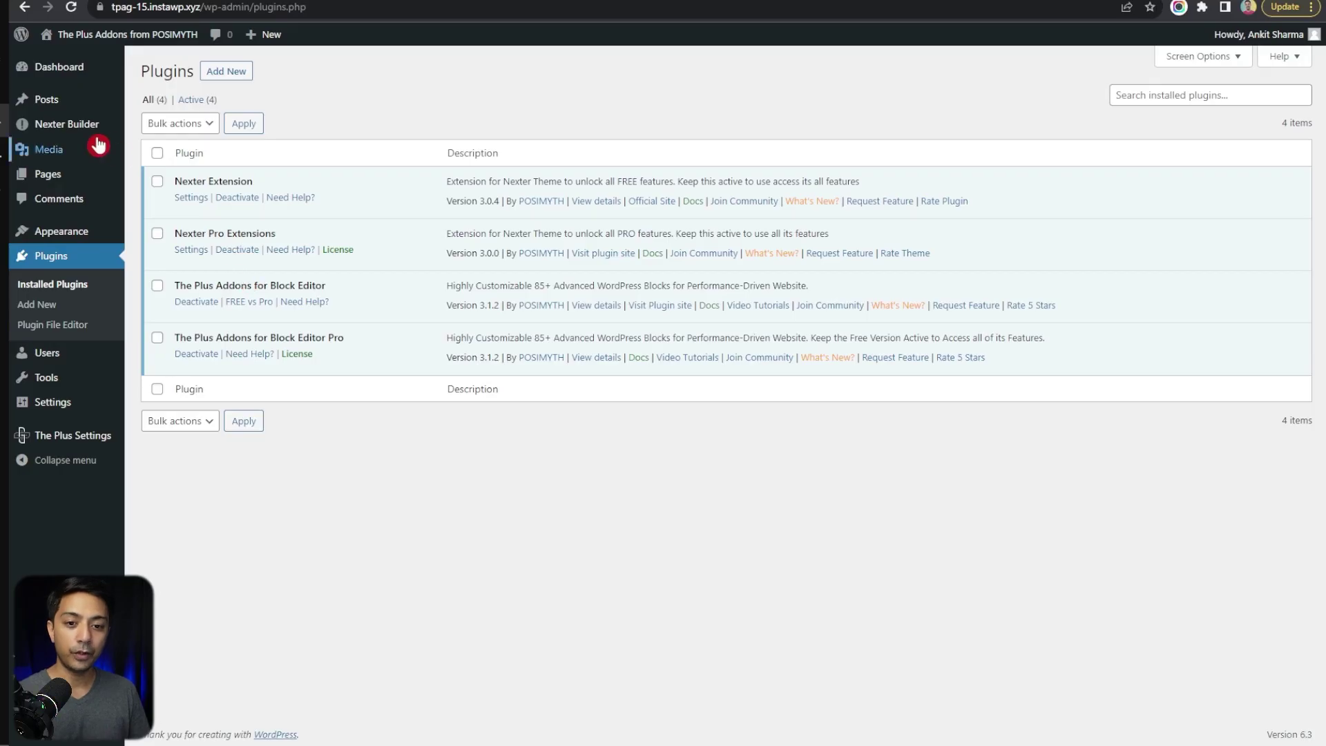
- Start a new template from Nexter Builder's All Templates list
mouse_move(73, 129)
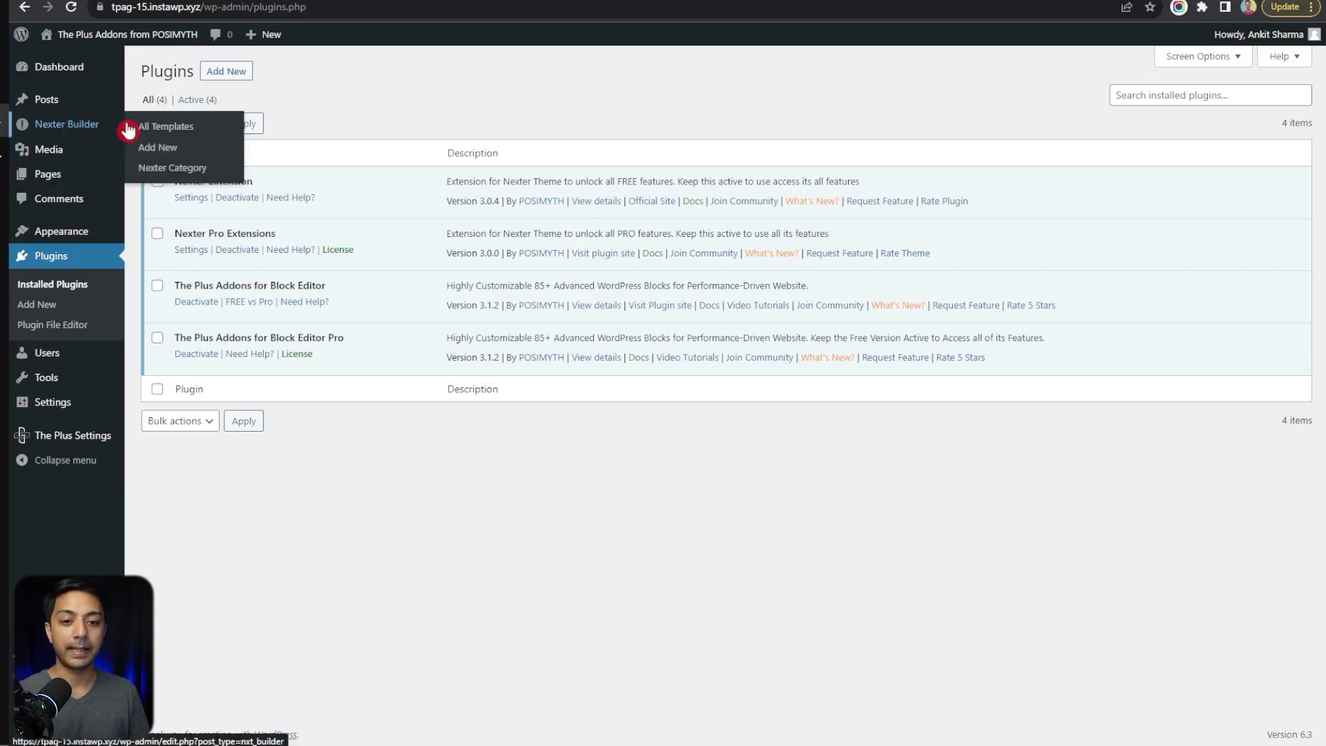
click(180, 128)
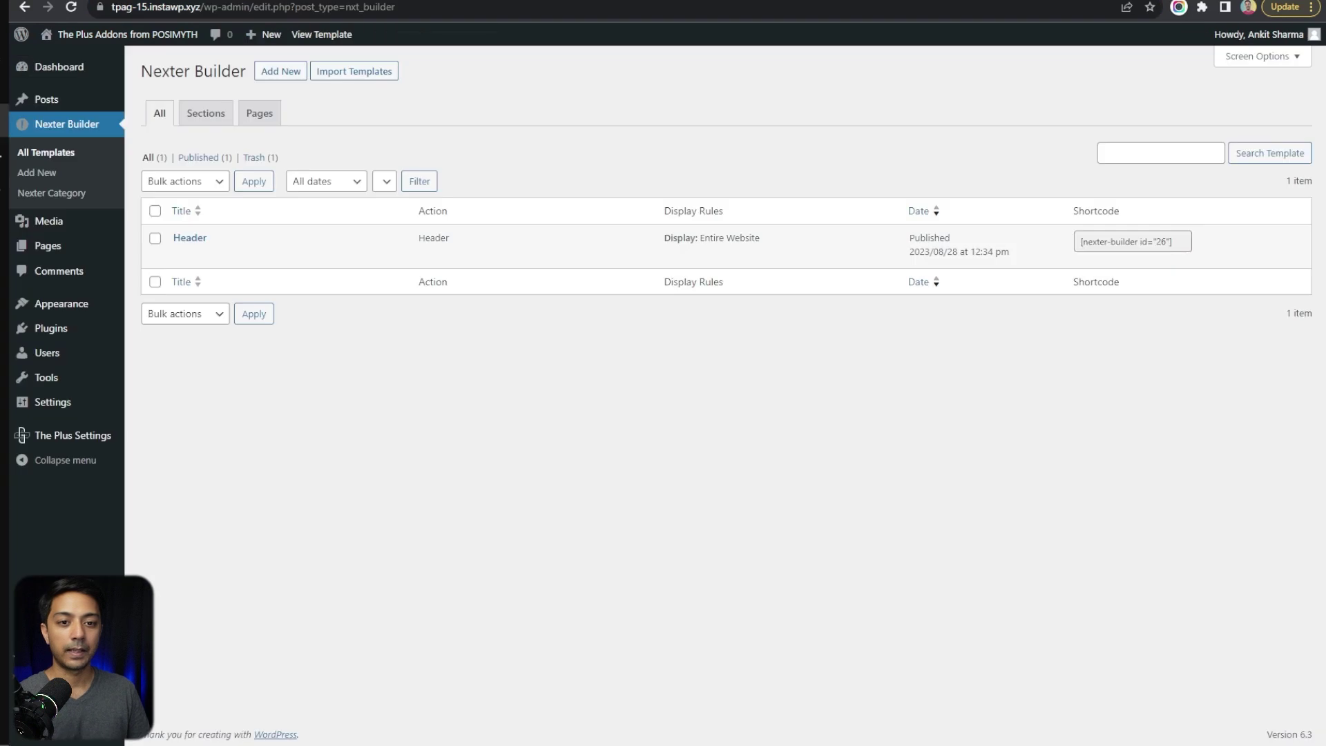
click(262, 82)
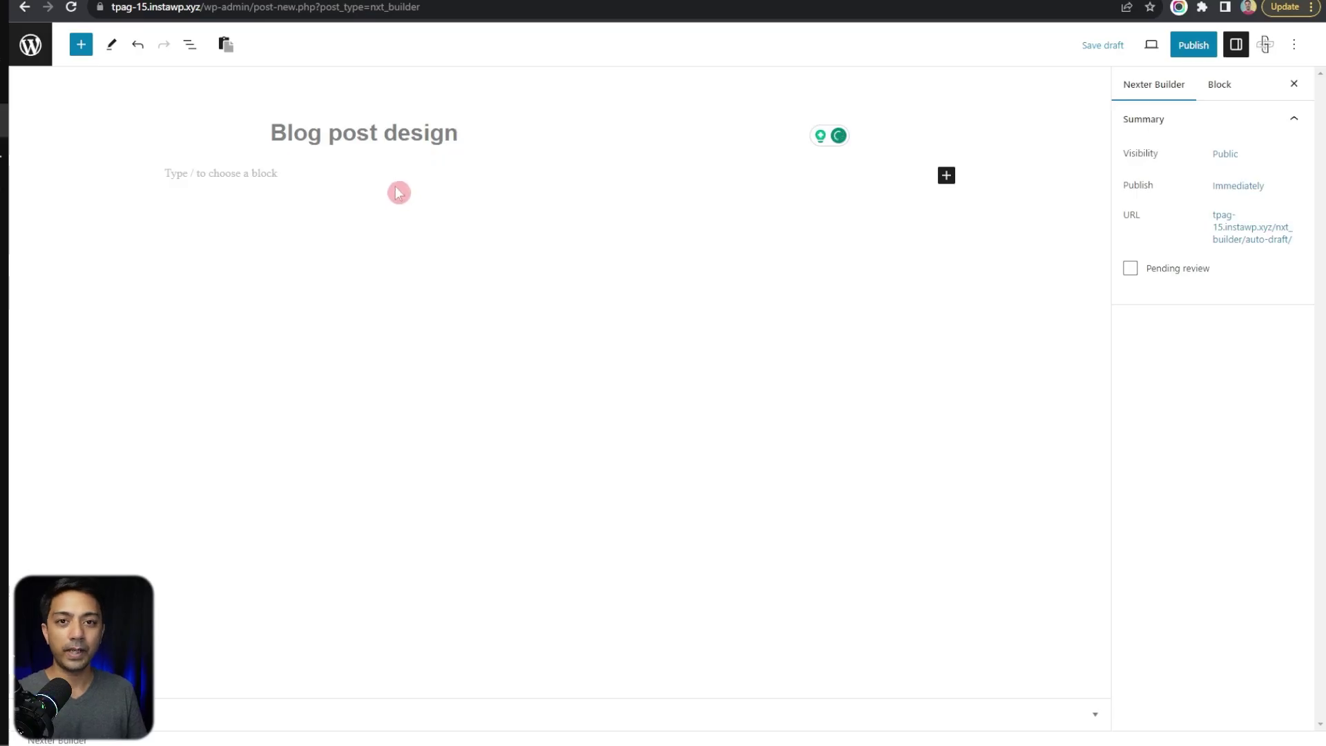
- Insert a Container using the first layout and add a Post Image block inside it
click(256, 173)
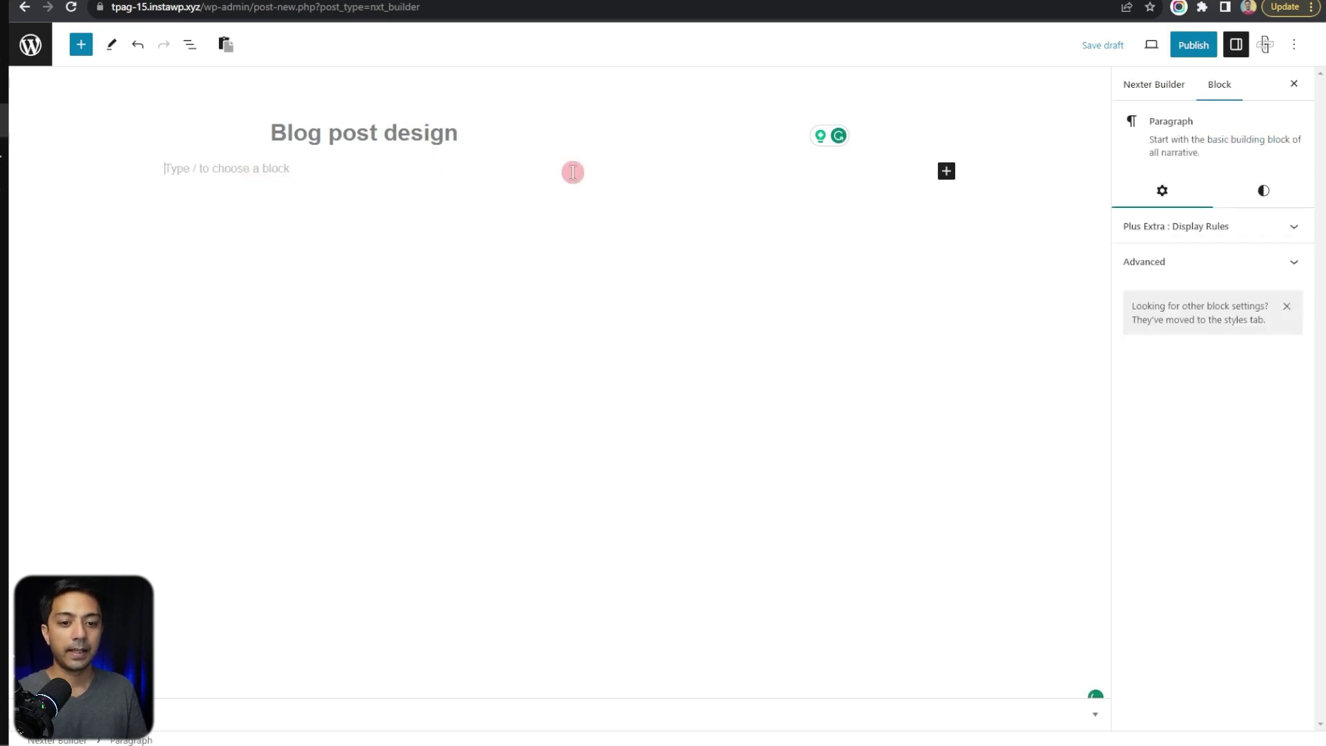
text(/con)
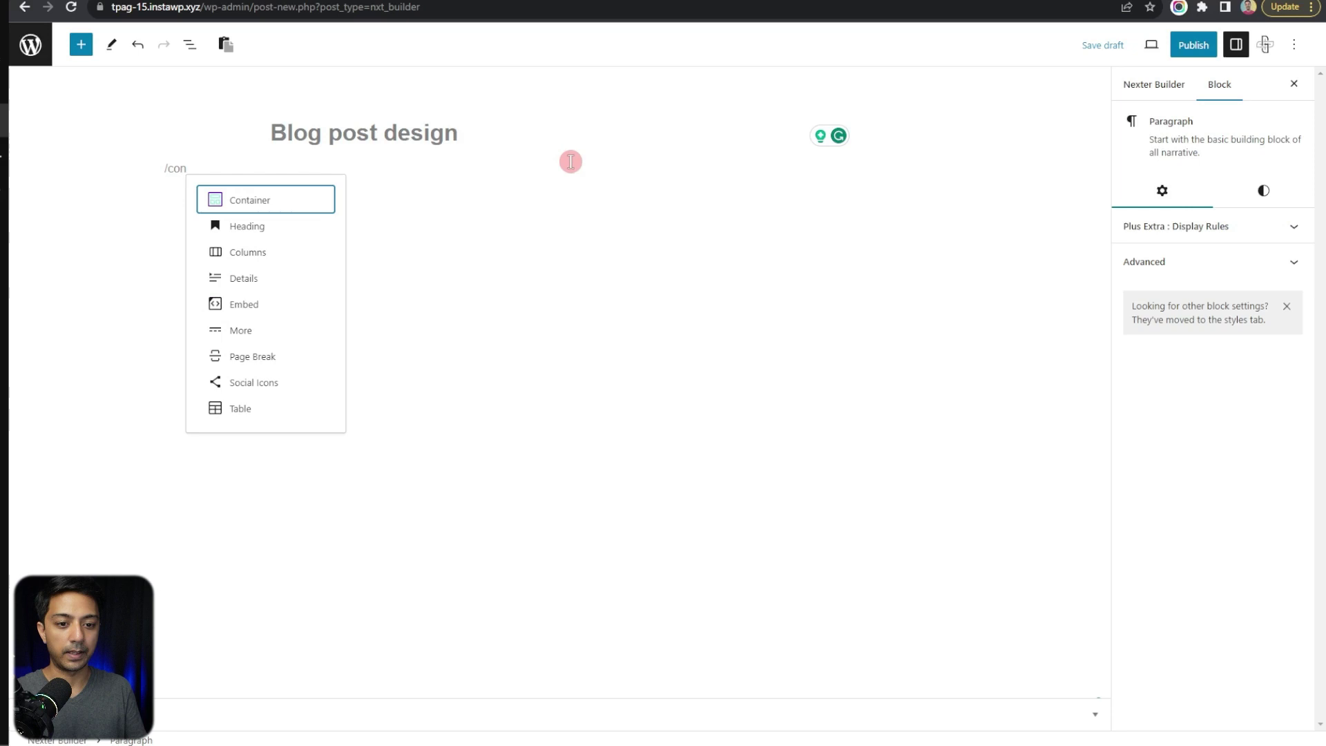
click(276, 200)
click(347, 250)
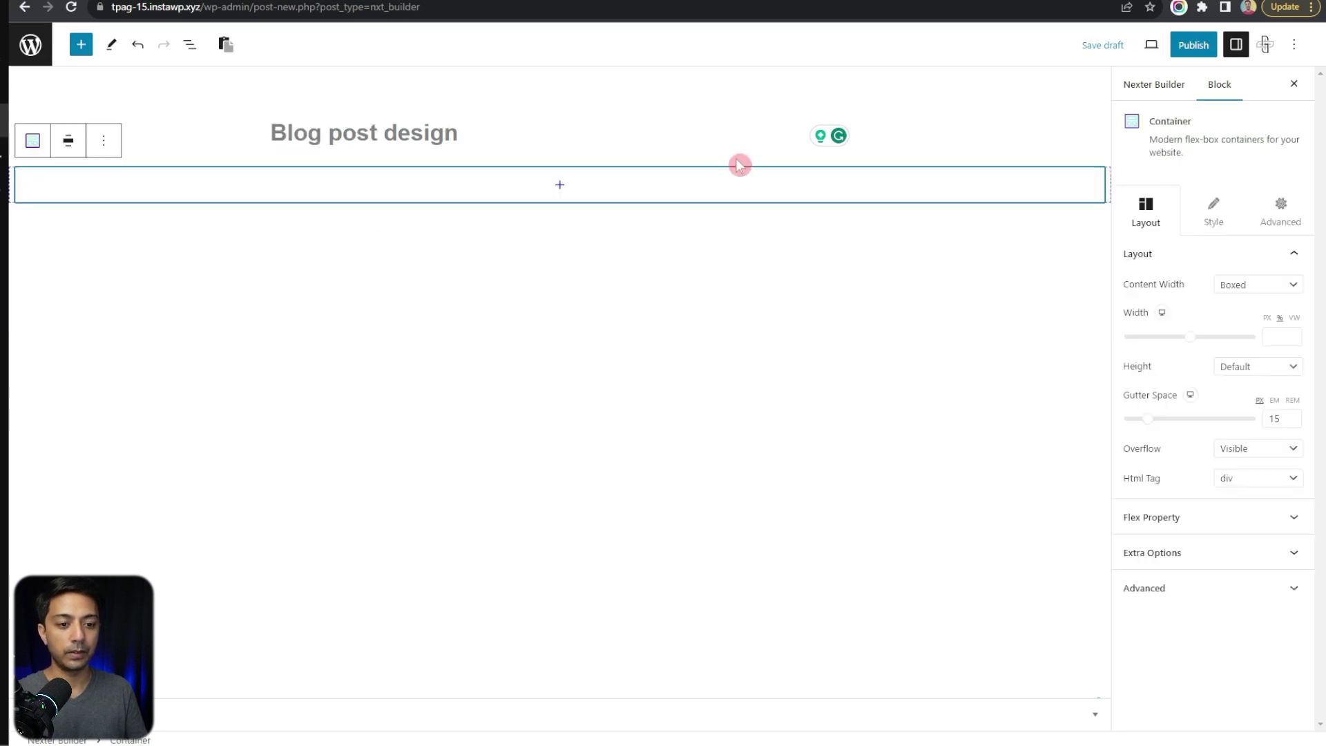
click(561, 184)
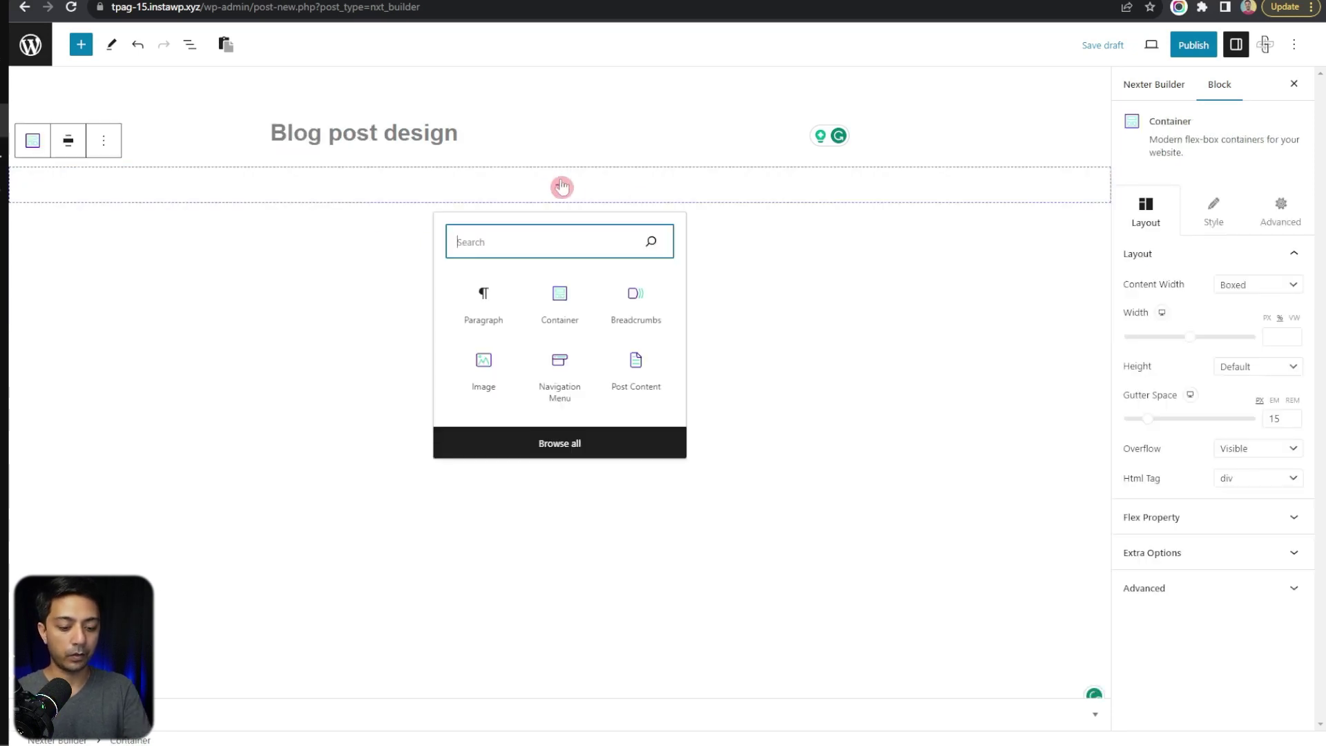
text(feature)
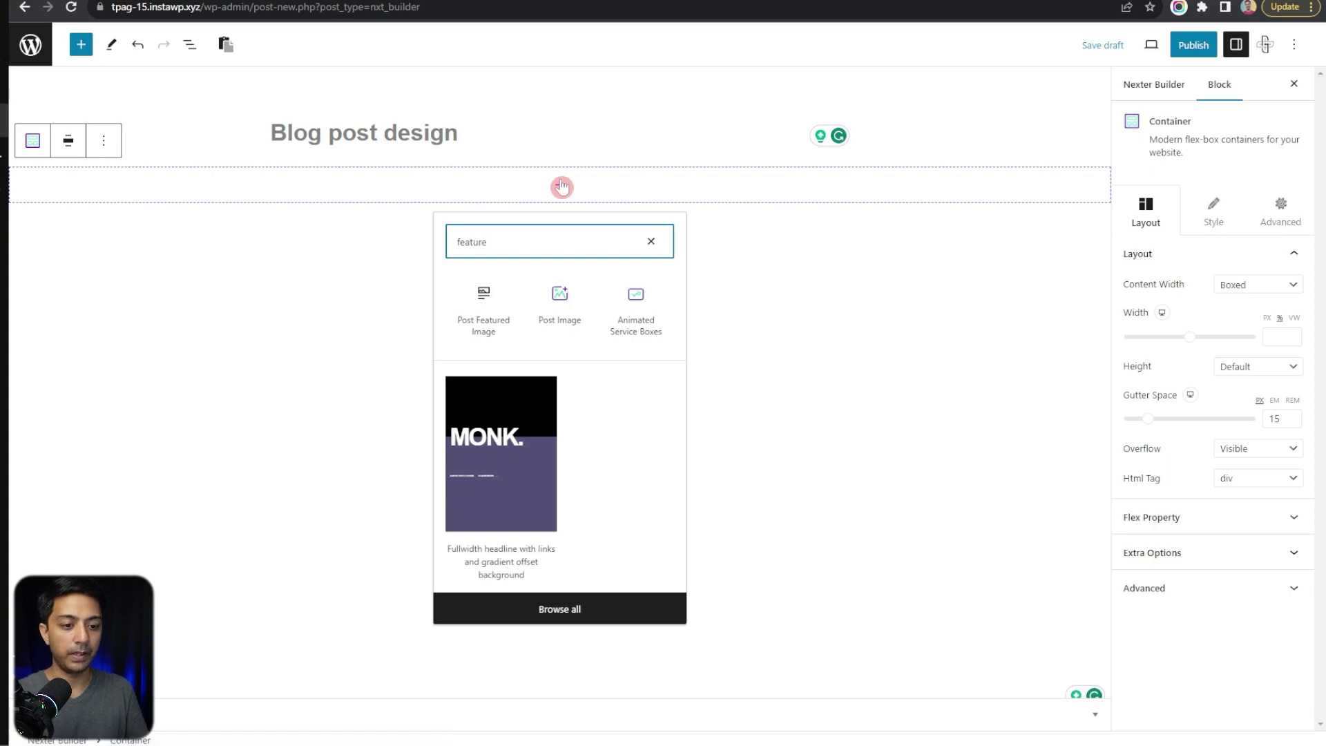
click(553, 304)
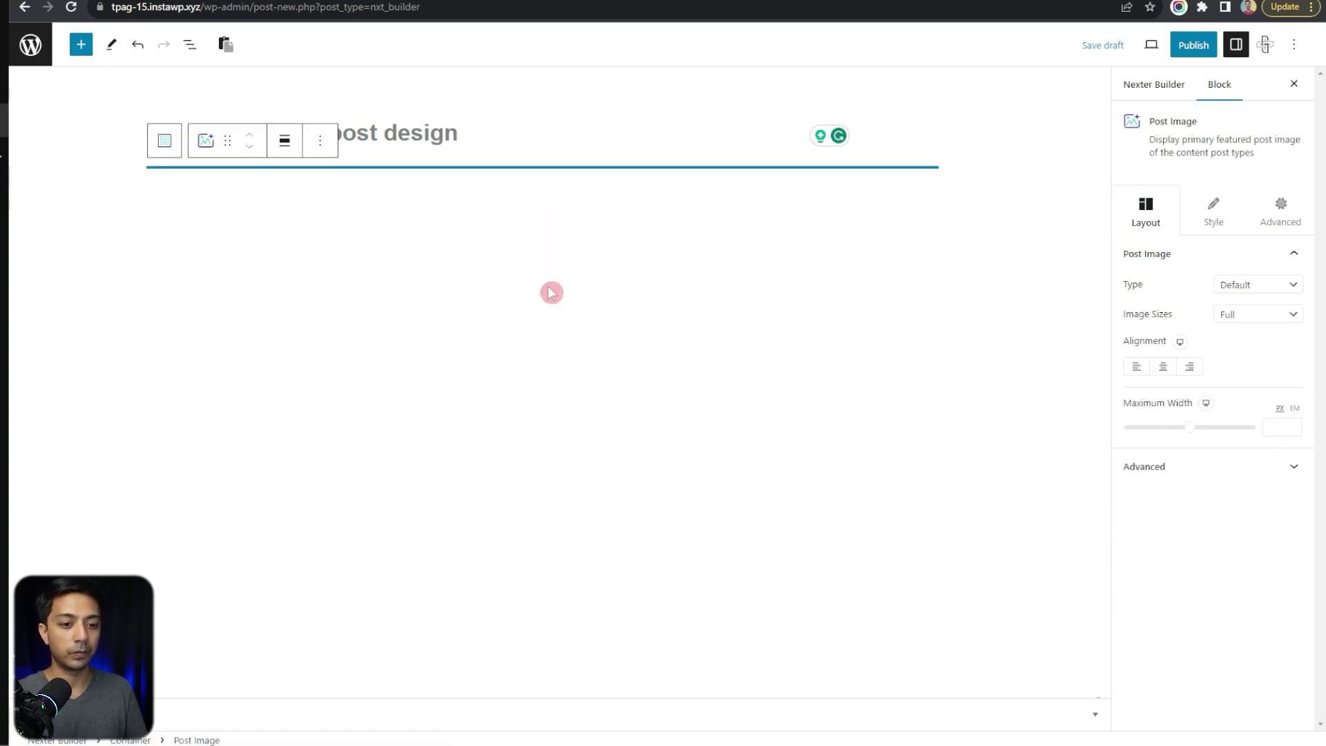
- Add a Post Content block after the image, set to show full Post Content rather than excerpts
click(320, 132)
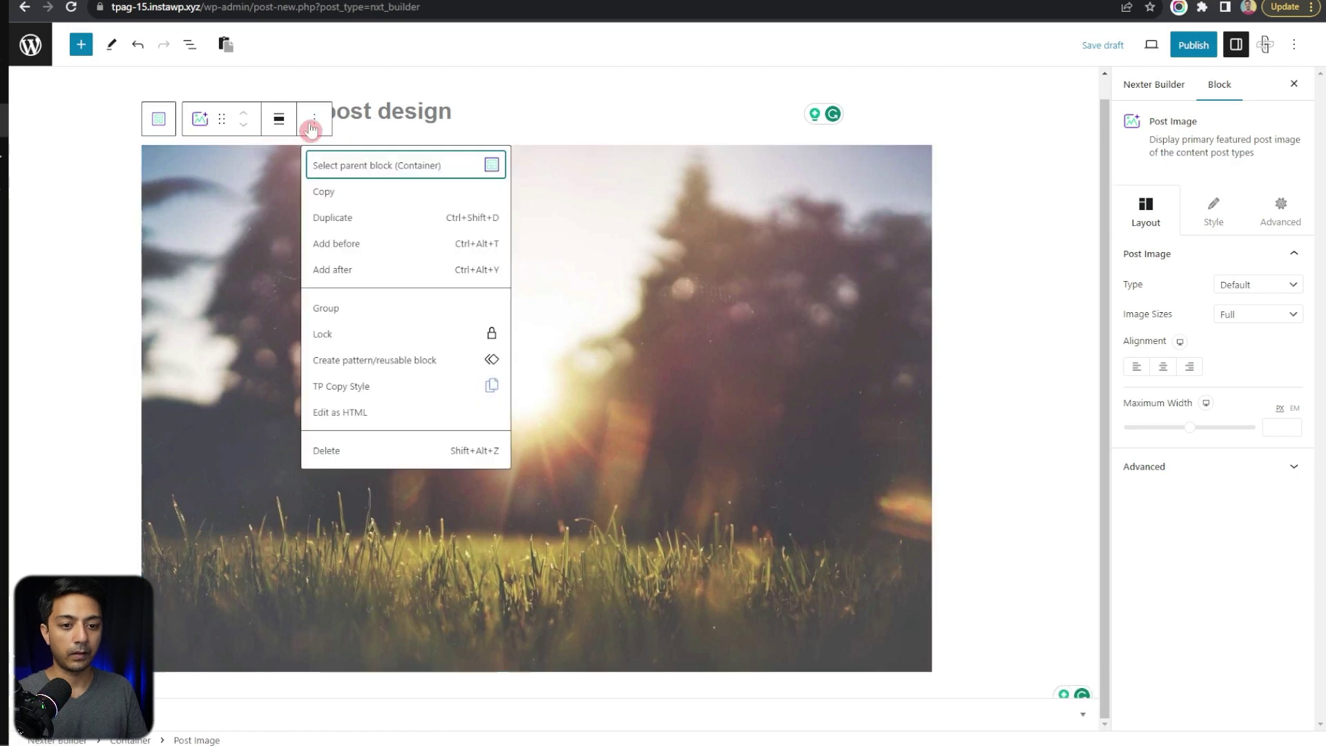
click(339, 267)
text(/)
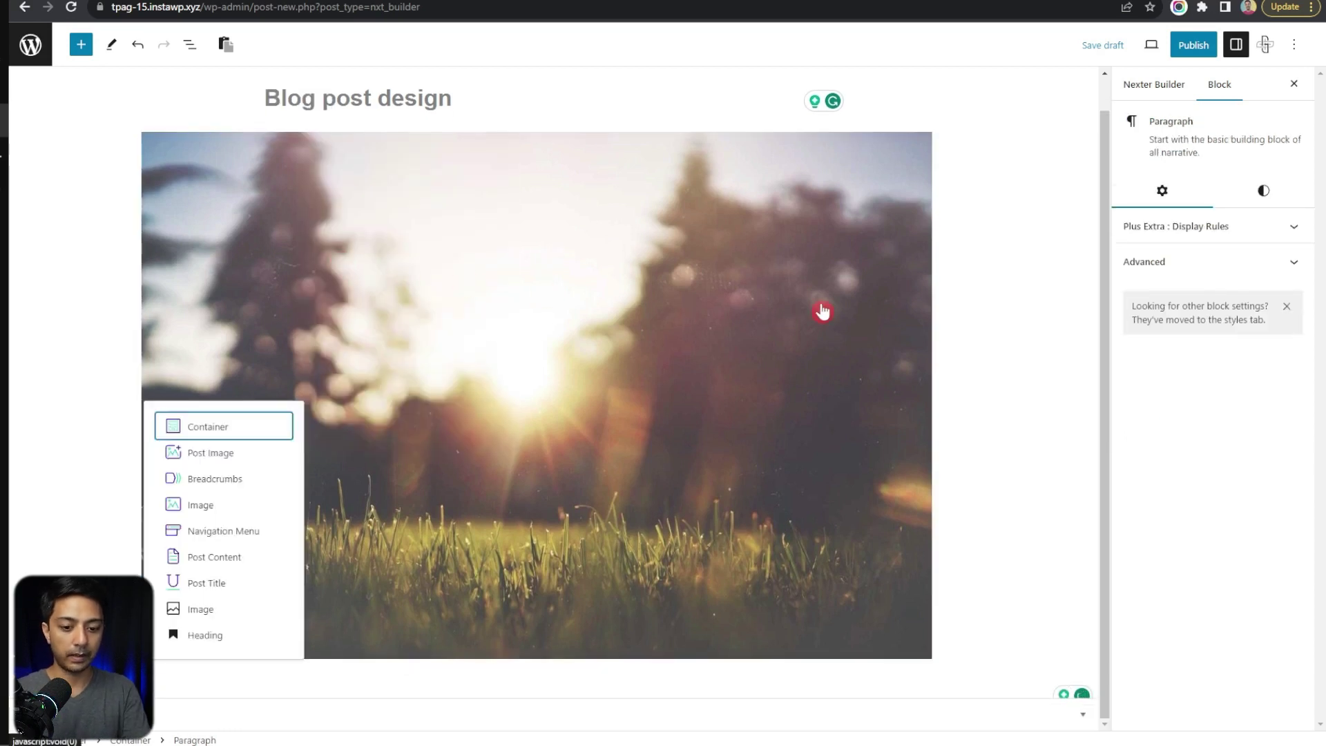
text(post con)
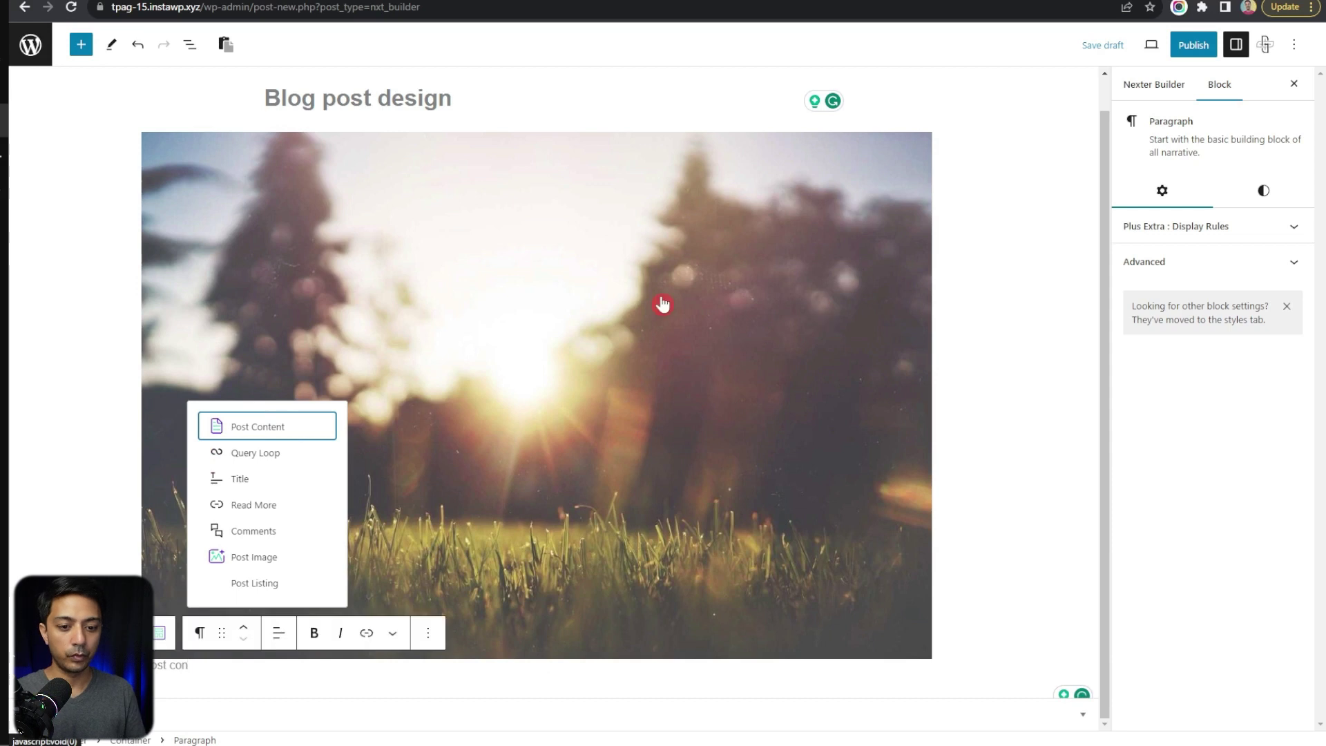
click(318, 426)
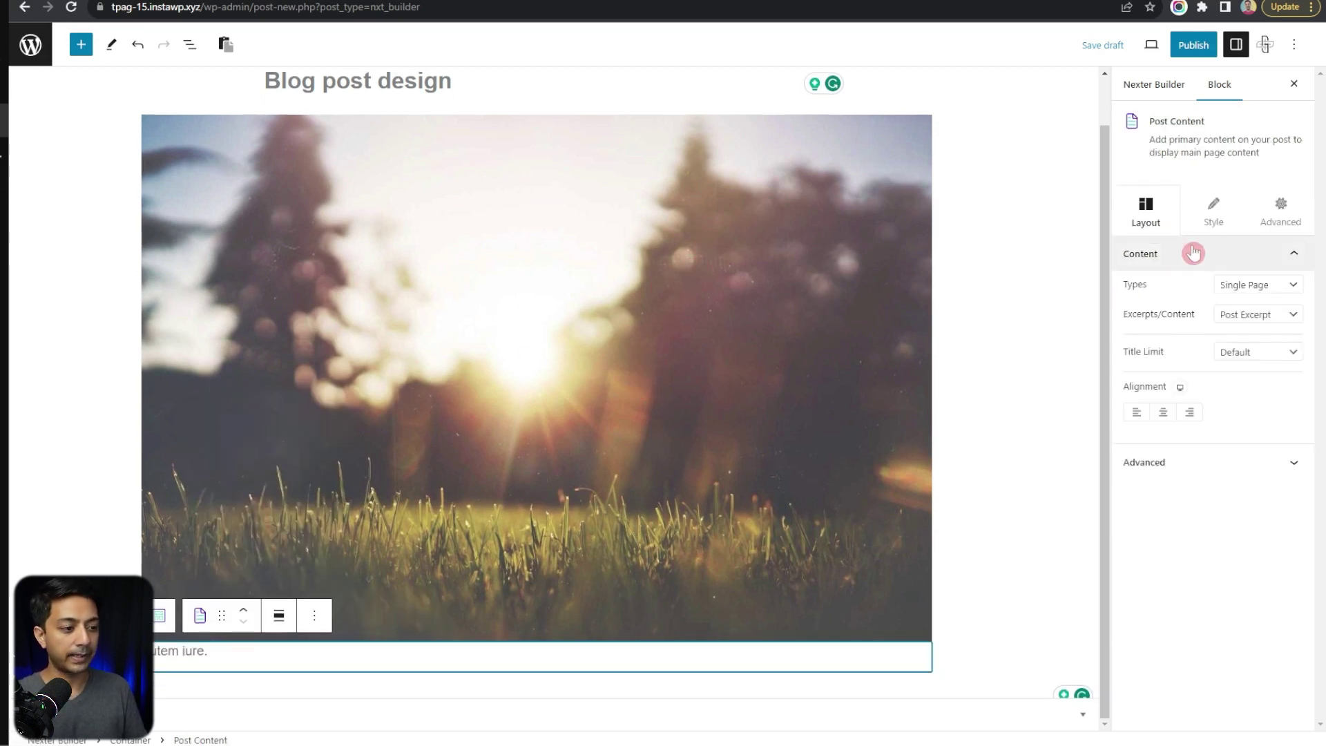
click(1247, 314)
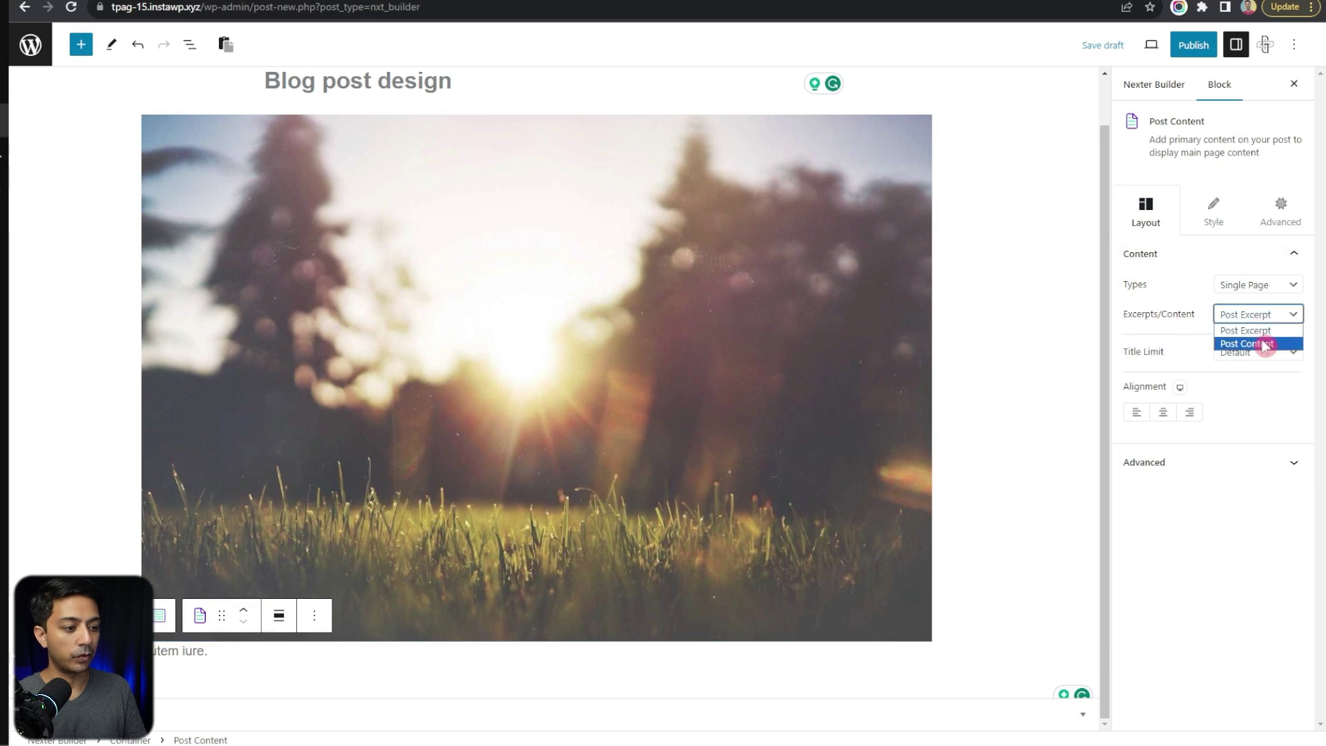
click(1265, 345)
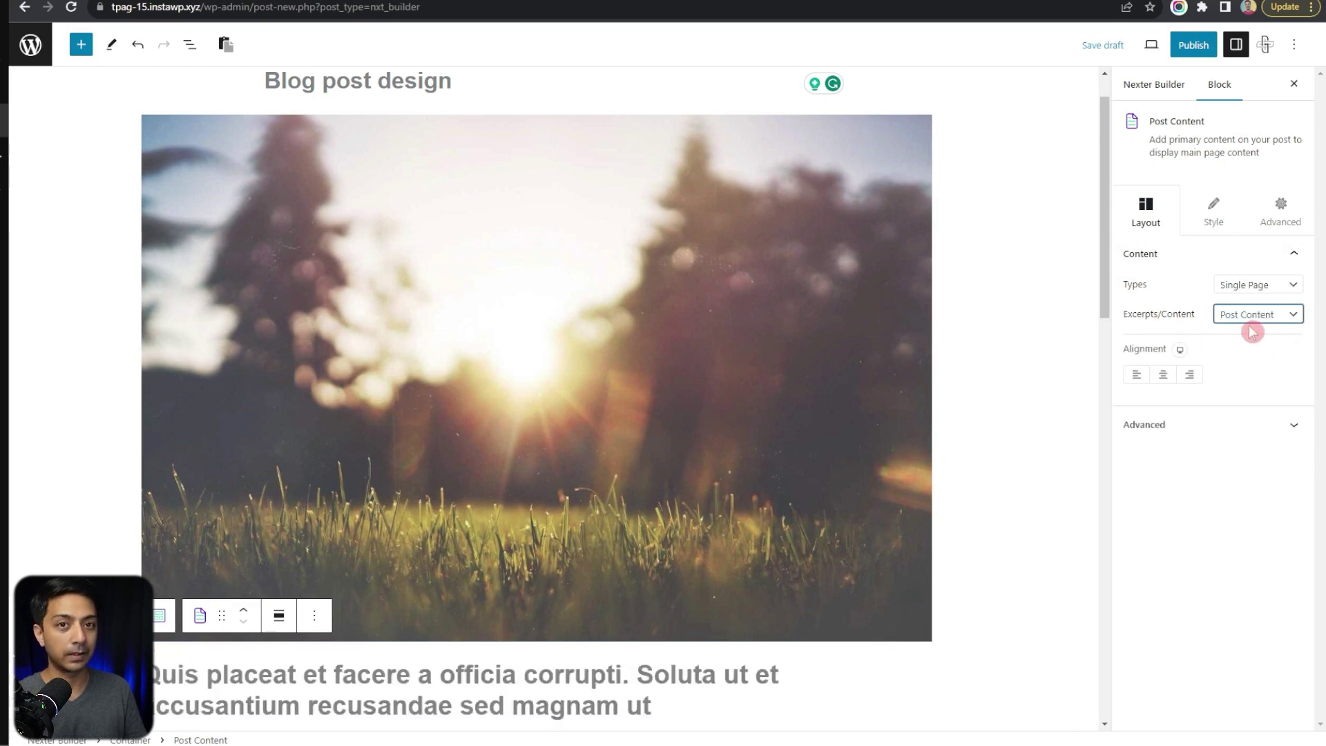
- Insert an empty block just before the Post Content block
scroll(324, 331, down, 4)
click(314, 325)
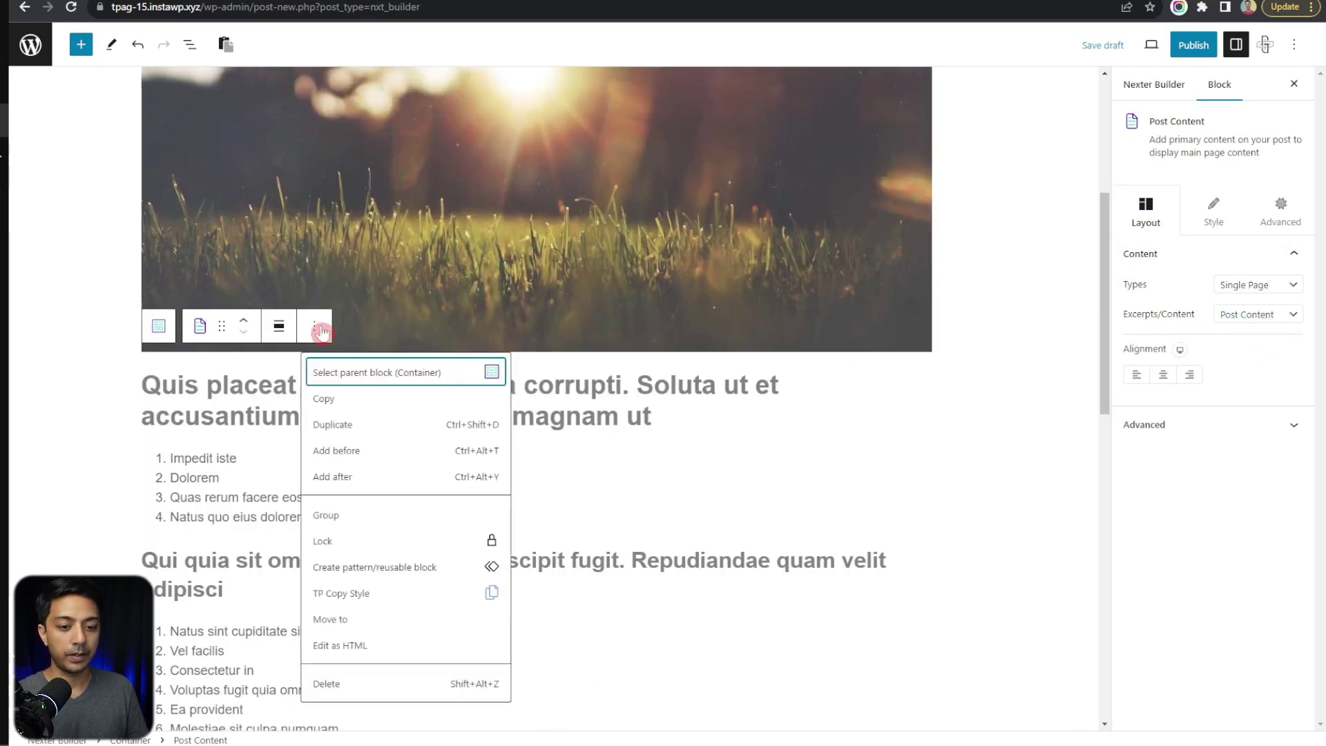
click(352, 461)
scroll(475, 440, up, 5)
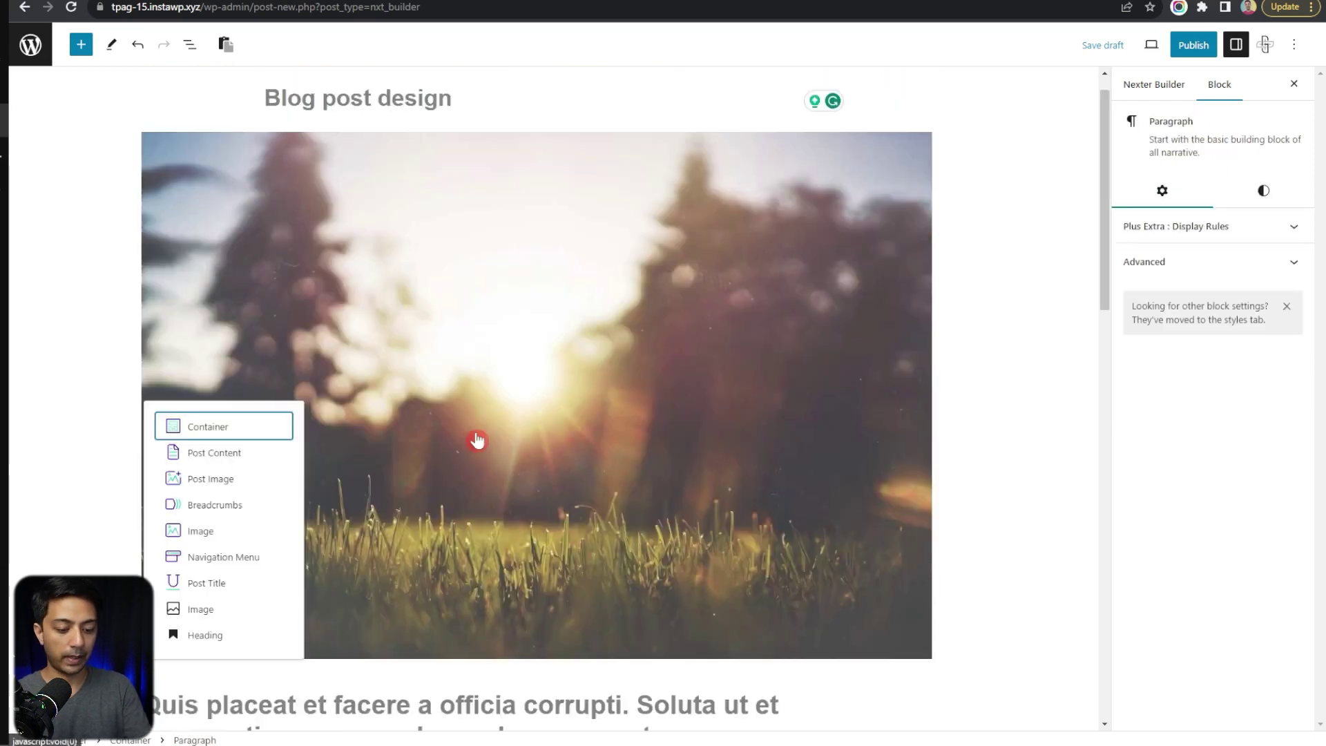
- Insert a Post Title block and set its text colour to black
click(209, 588)
scroll(691, 415, down, 3)
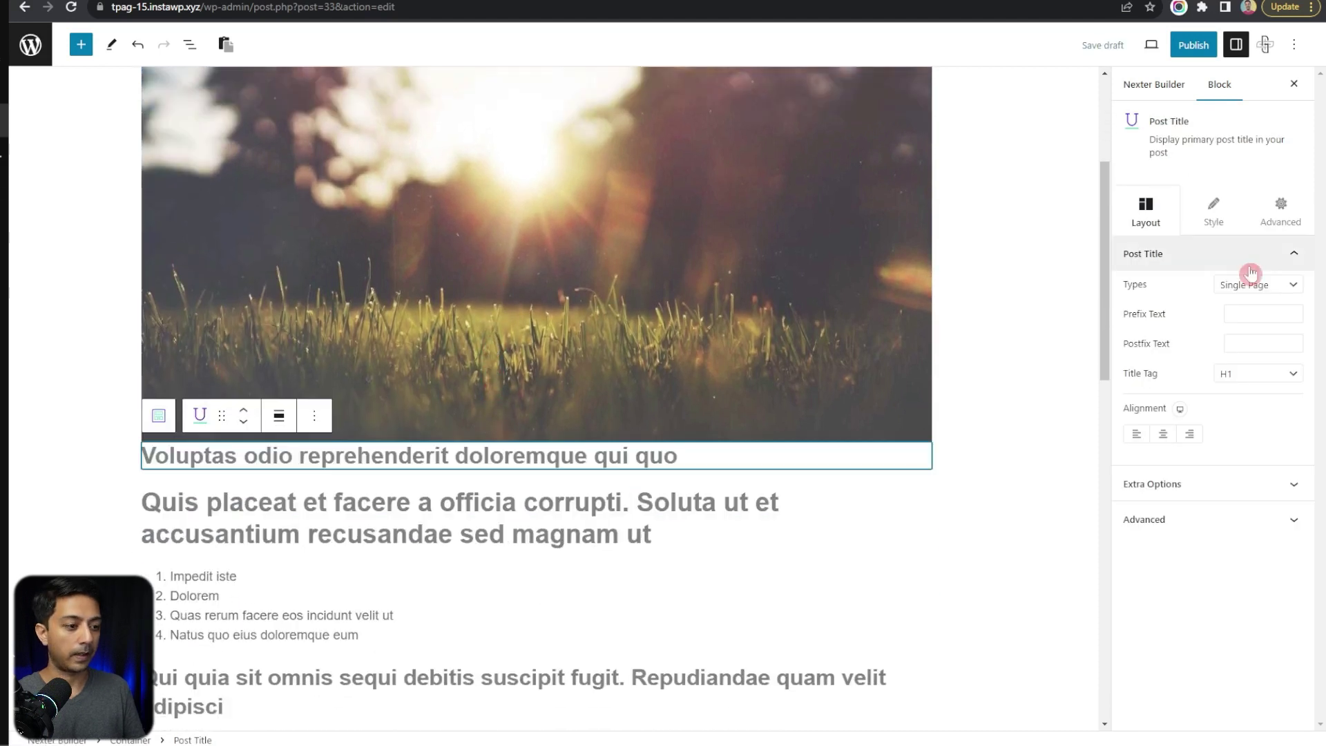
click(1228, 217)
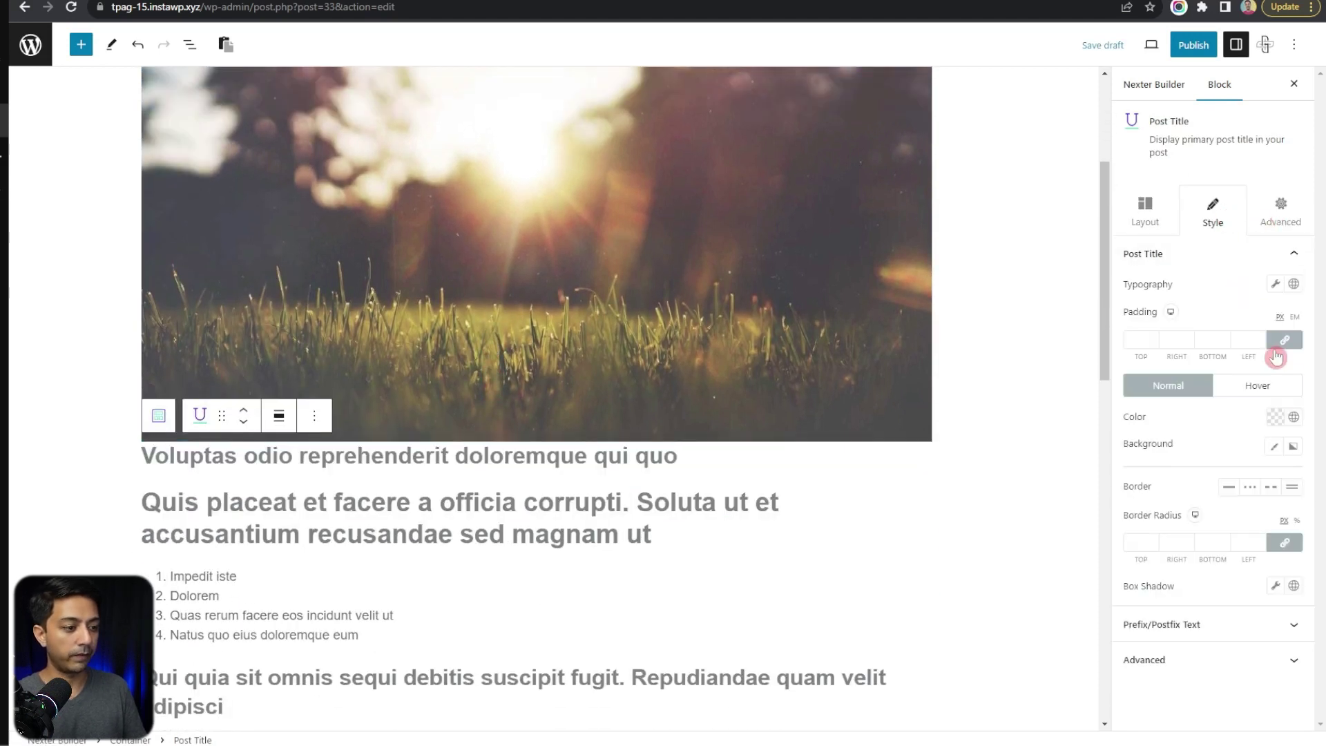
click(1275, 418)
drag(1187, 211, 1181, 265)
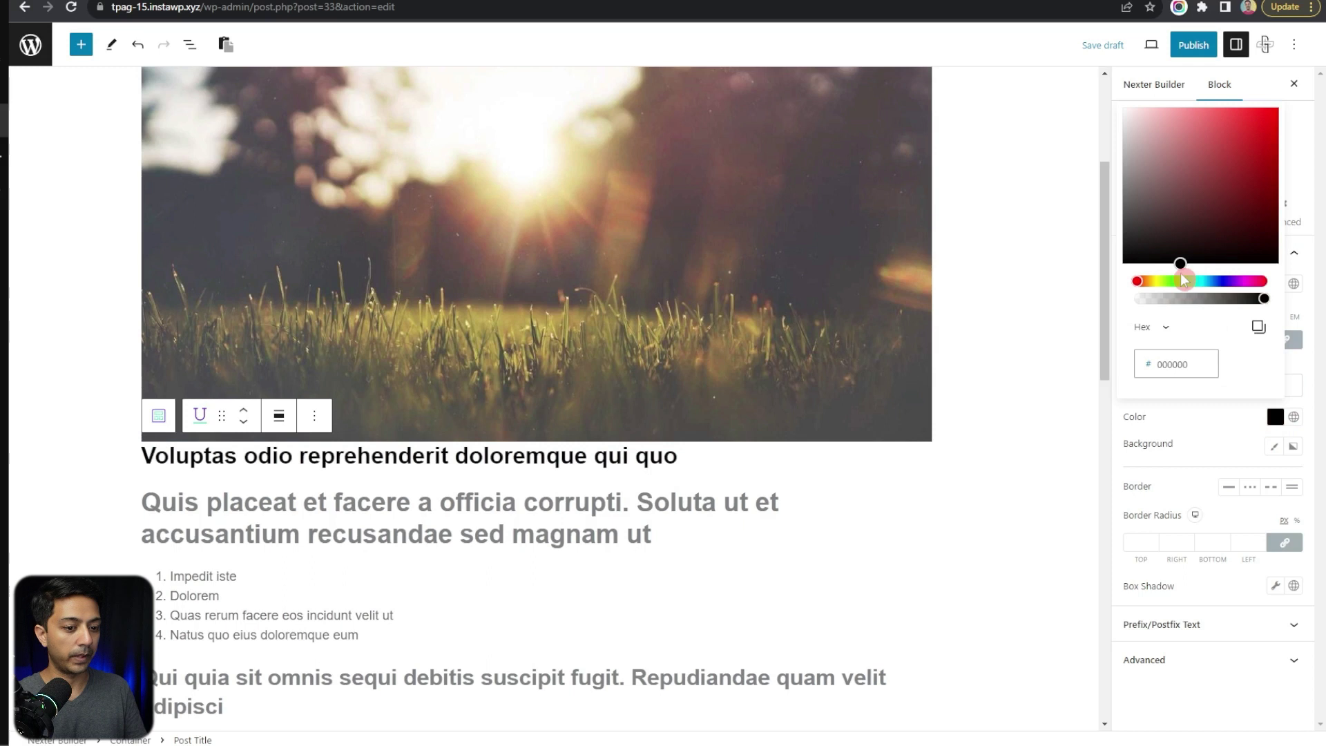
- Unlink the title's margins and set top and bottom margin to 50
click(1289, 214)
click(1205, 256)
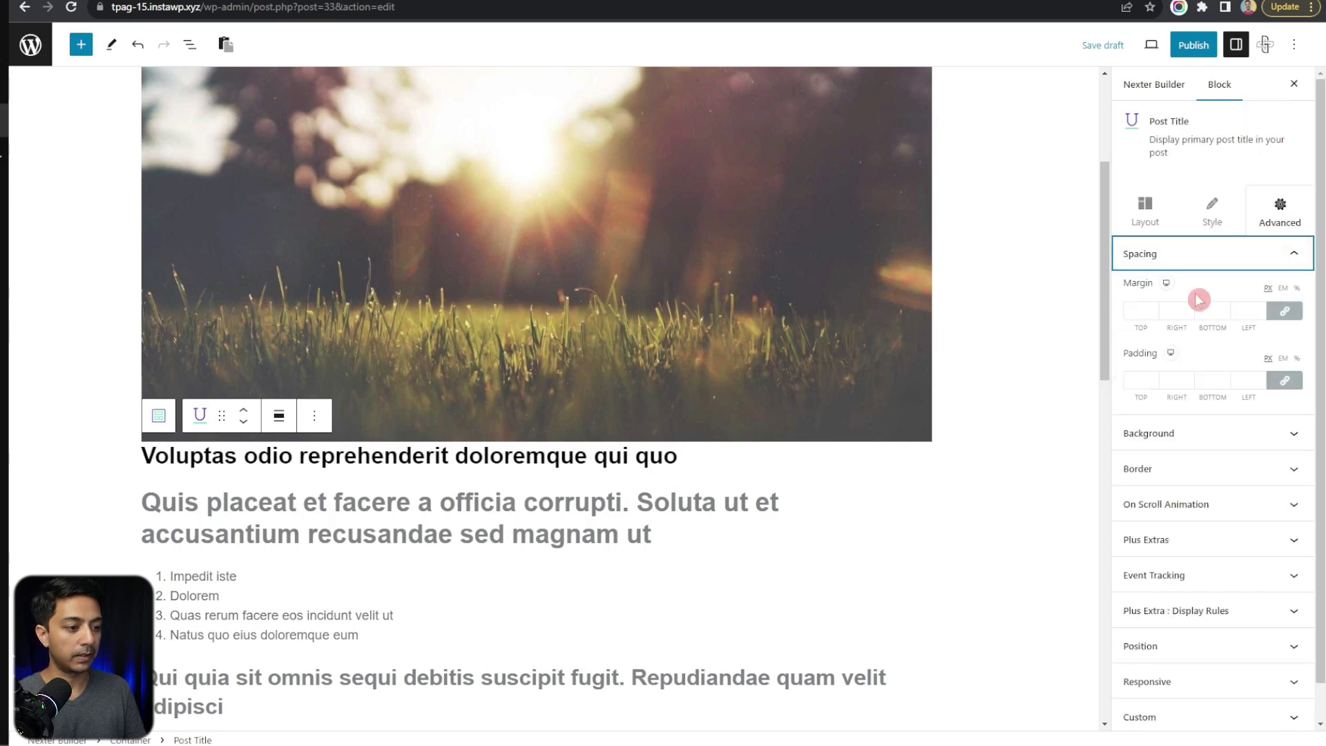
click(1278, 320)
click(1140, 311)
text(50)
scroll(731, 361, down, 15)
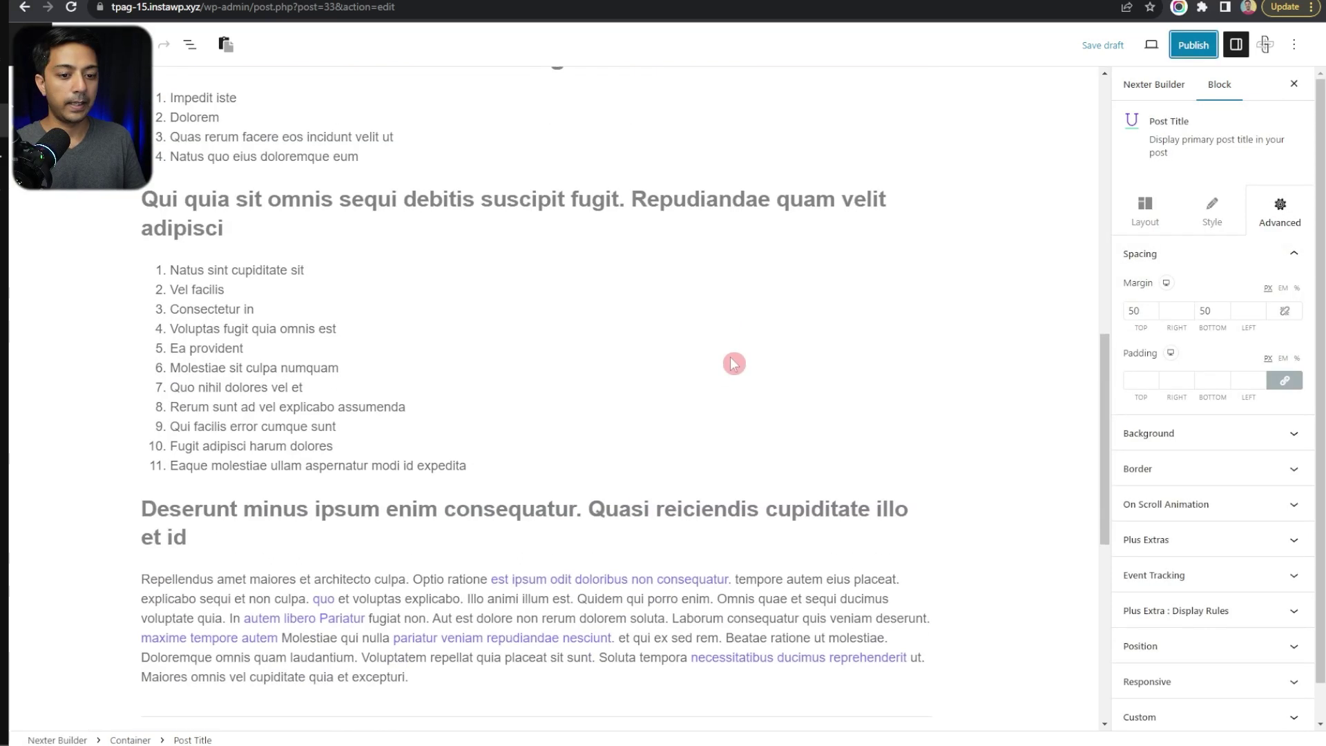
- Set the template's layout to Pages > Singular and publish it
click(1083, 715)
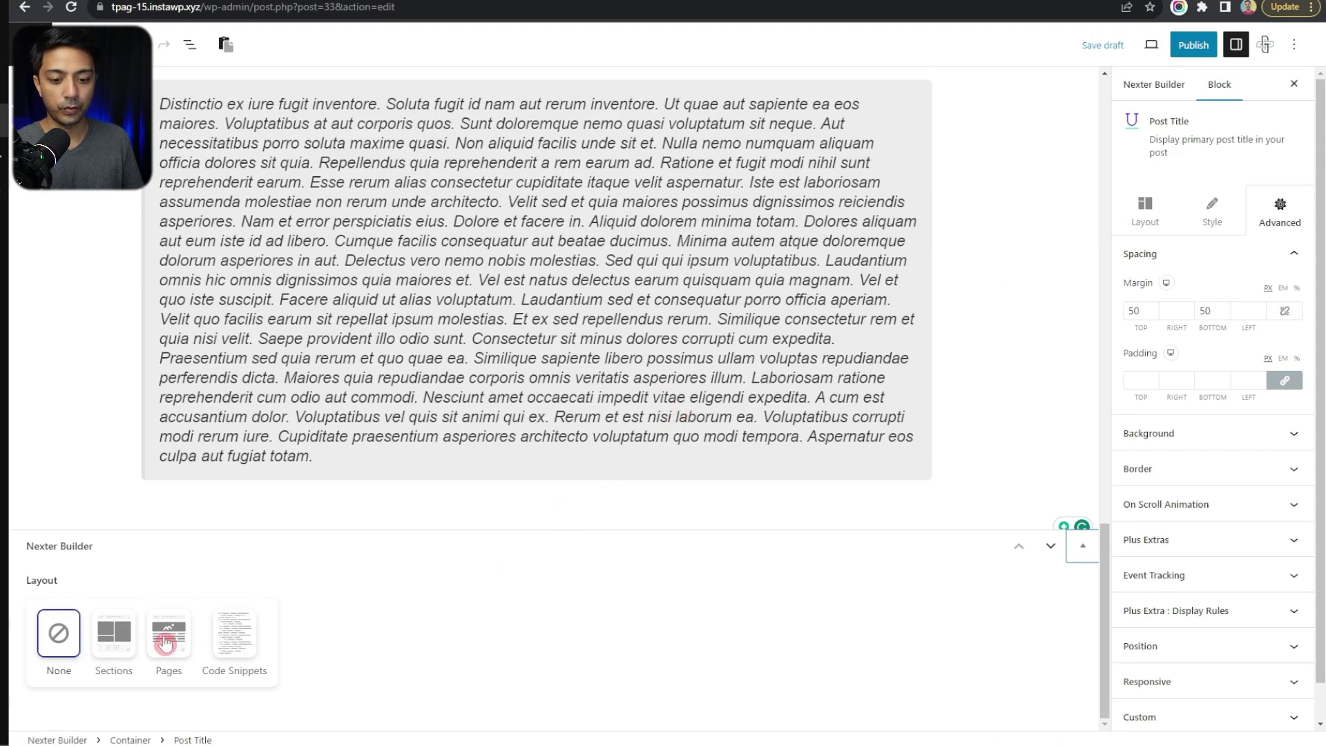
click(164, 644)
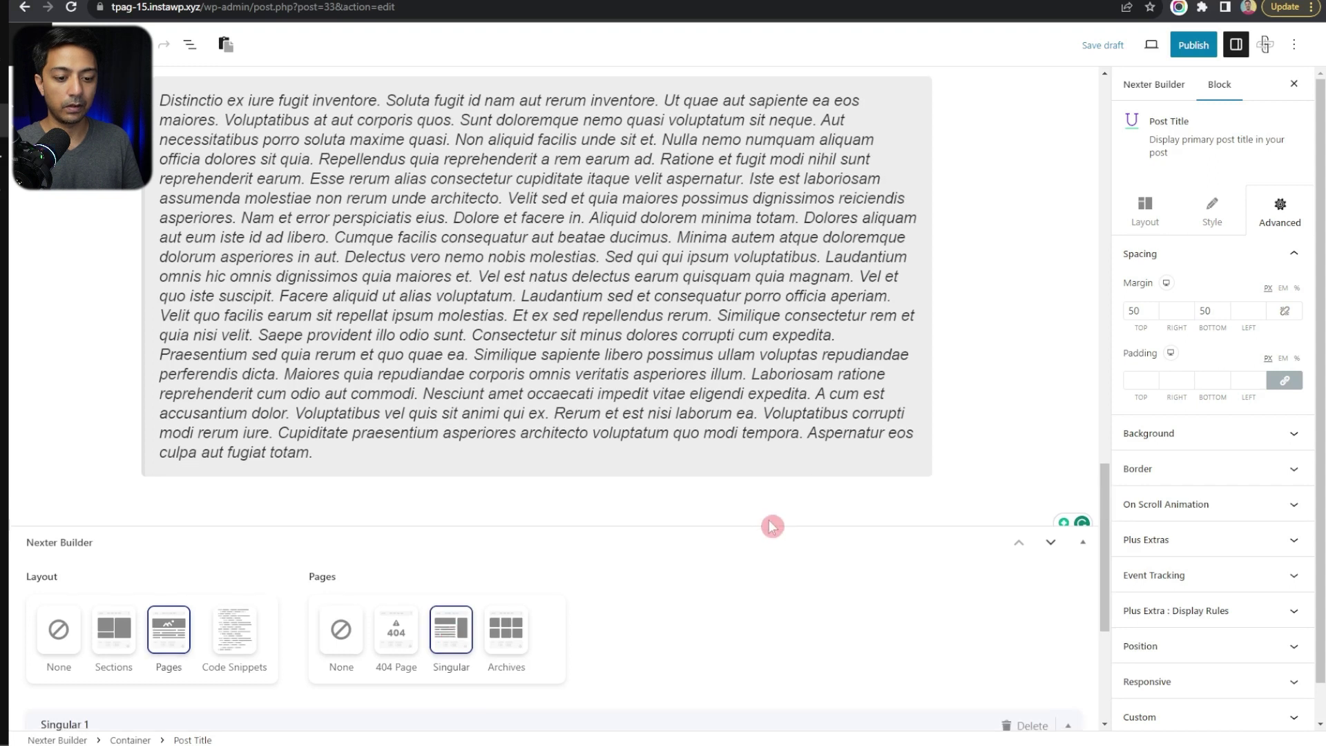
scroll(767, 525, down, 5)
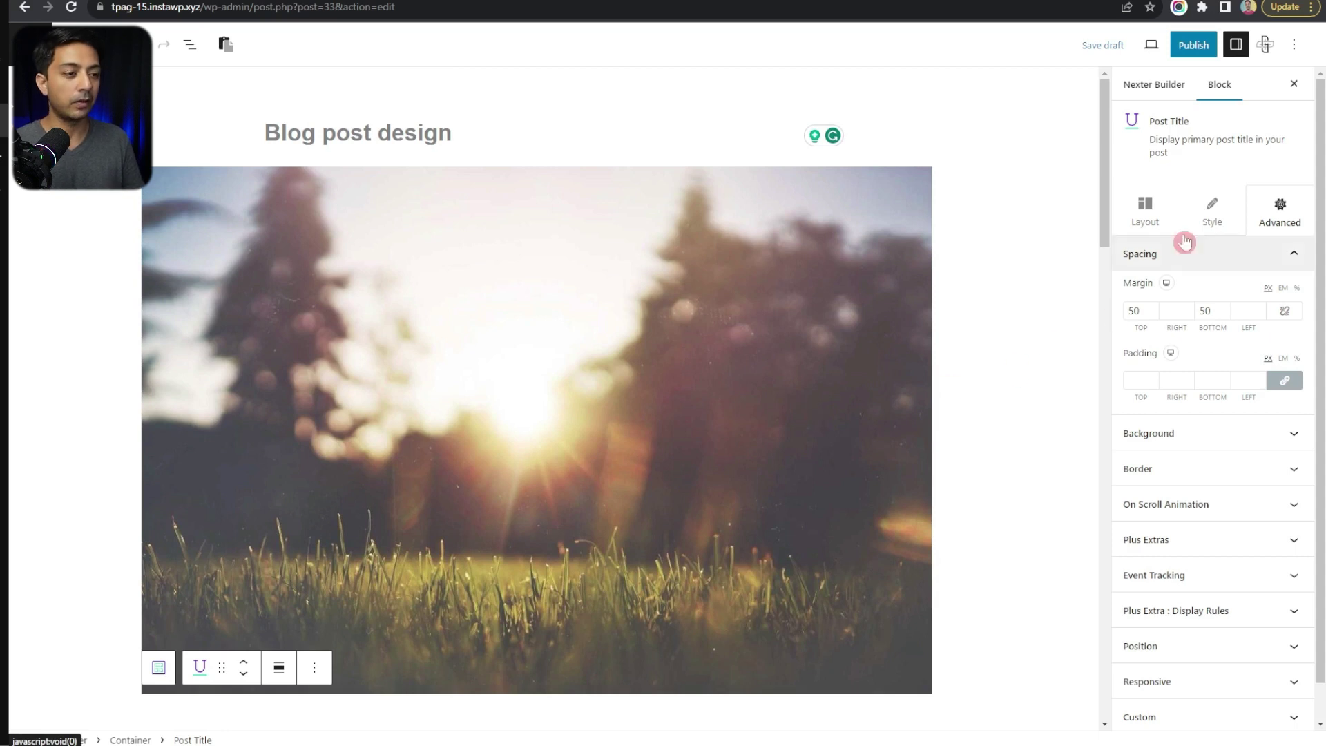
click(1186, 51)
click(1182, 49)
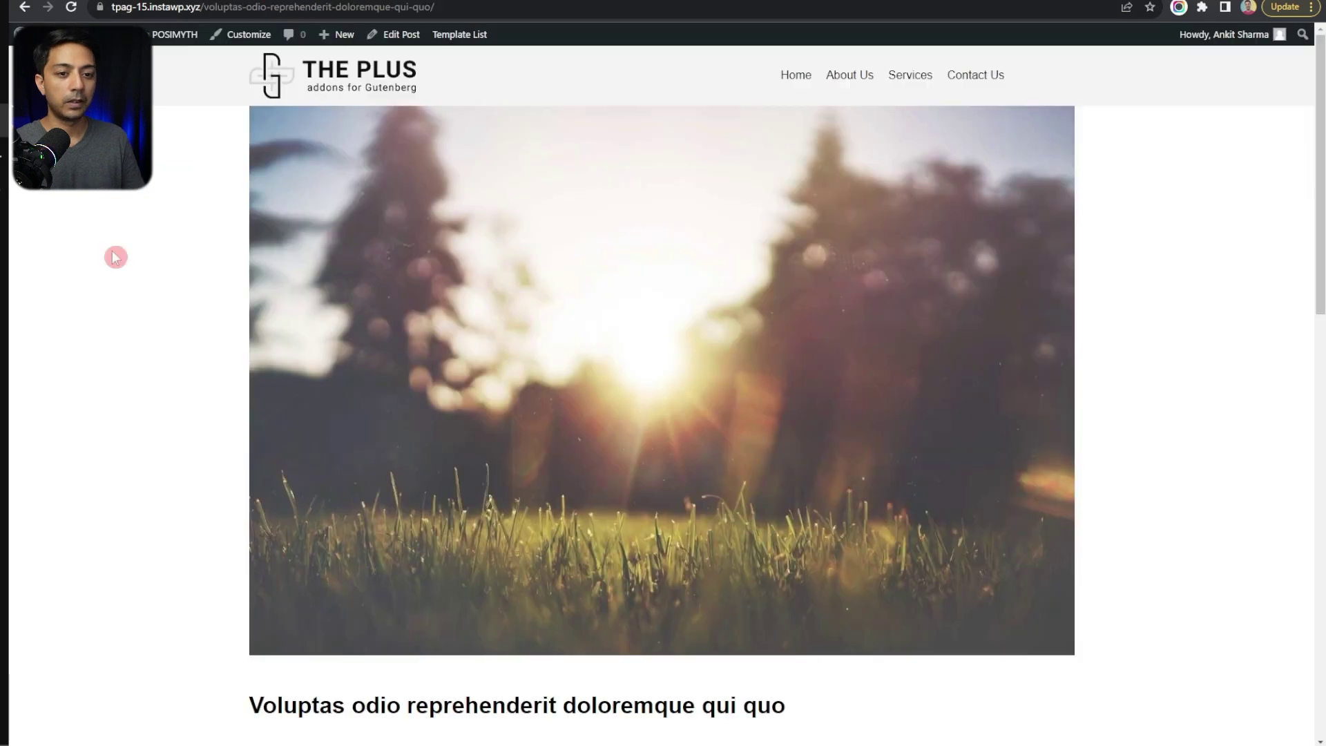
- Scroll the live post to check the featured image, black title and content
scroll(385, 278, down, 5)
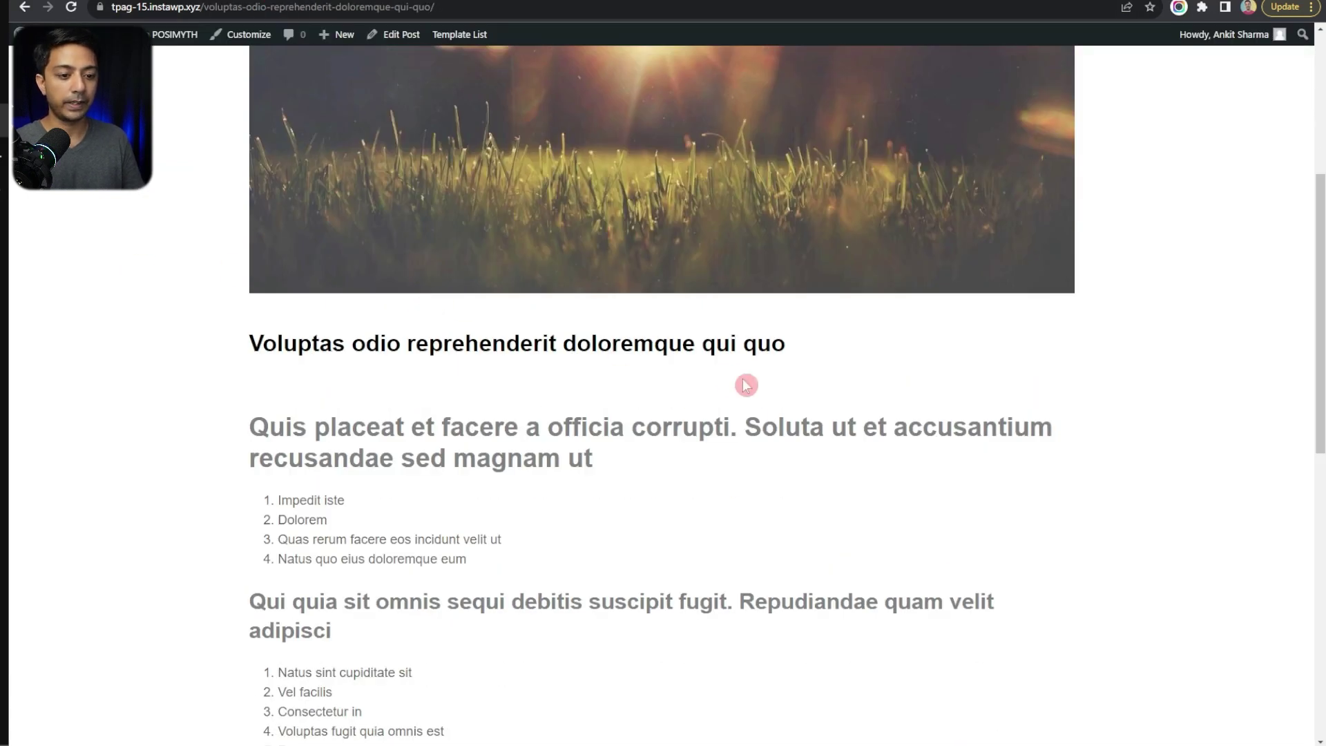
scroll(740, 383, down, 7)
scroll(738, 381, up, 12)
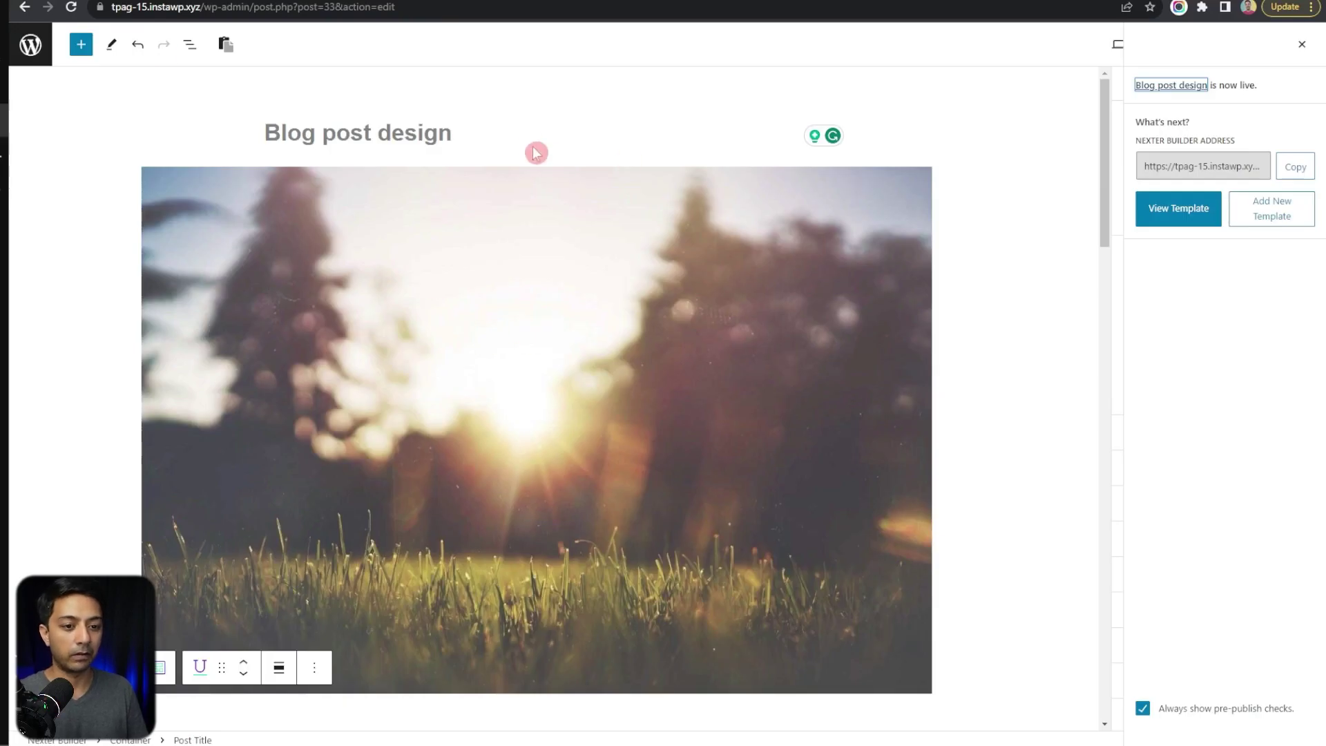
- Create an empty paragraph at the template's top, above the Post Image block
click(714, 145)
key(Return)
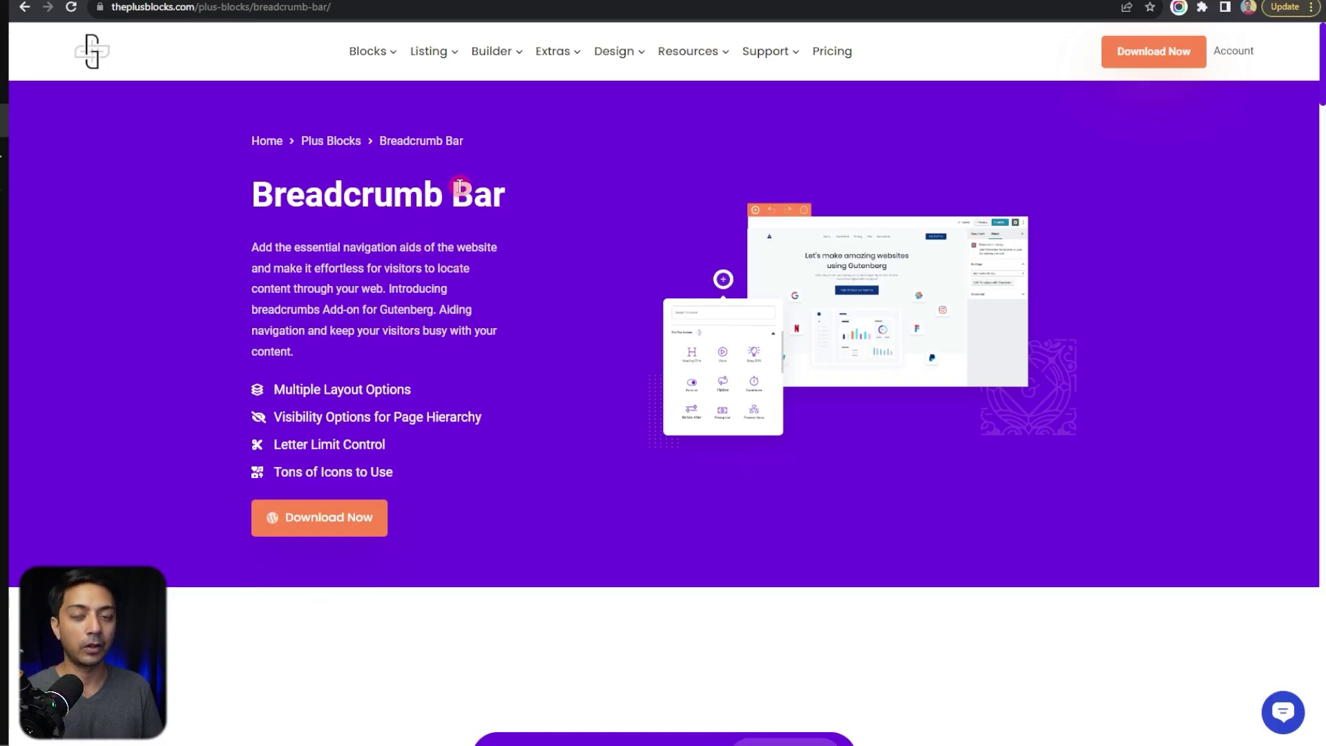
- Scroll to the purple rounded breadcrumb demo and copy its design
scroll(748, 305, down, 6)
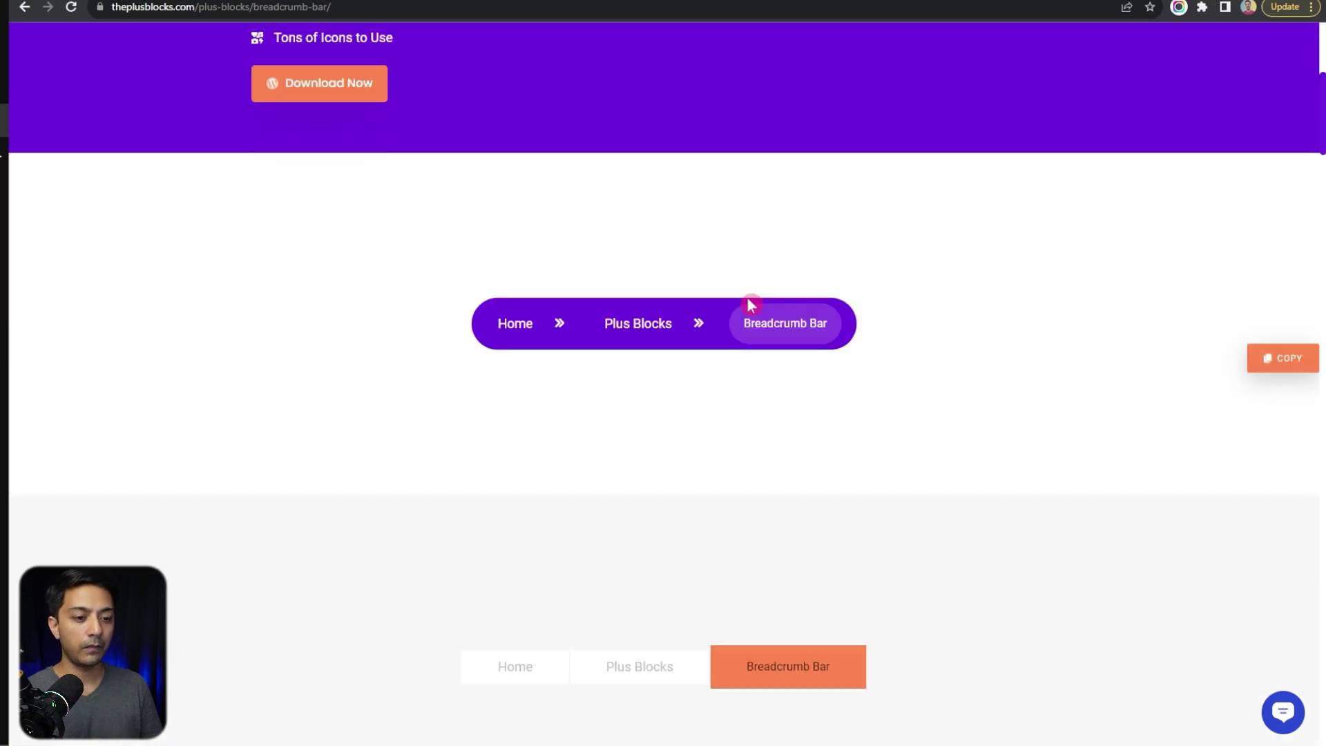
scroll(753, 290, down, 6)
scroll(753, 290, down, 8)
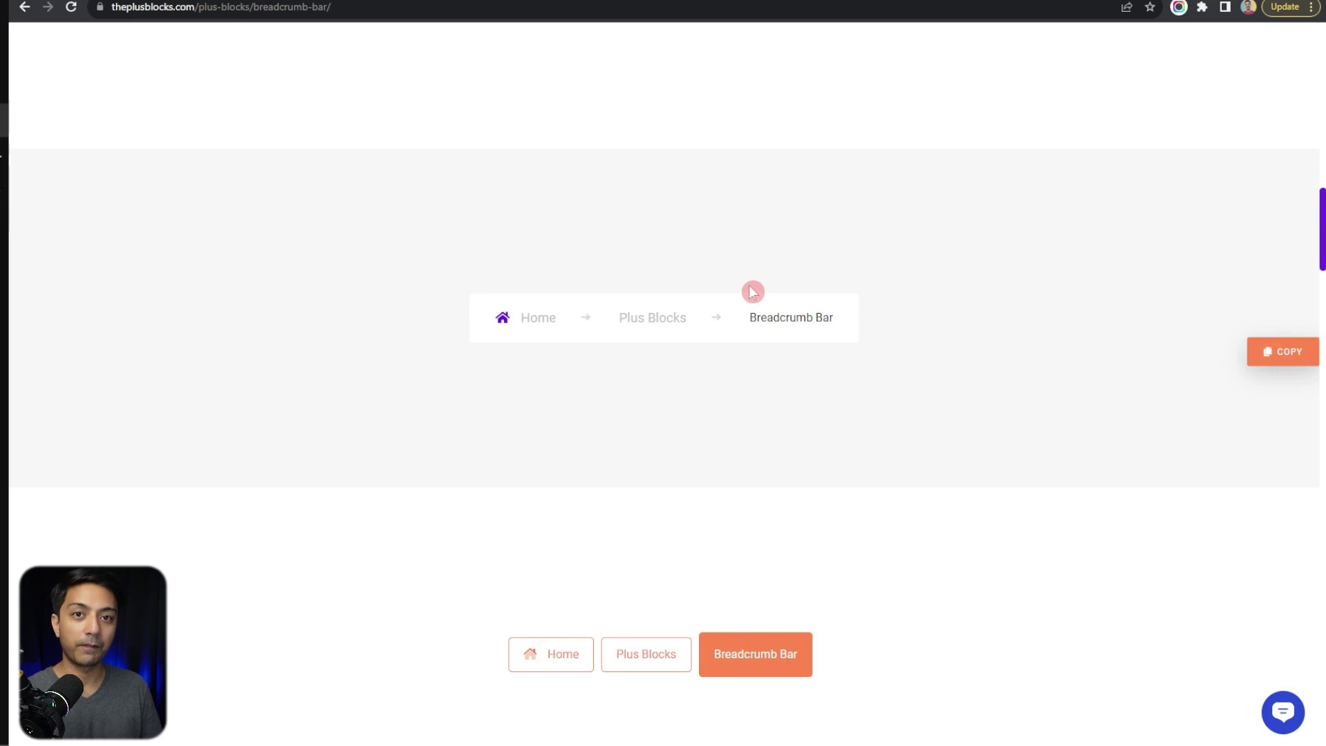
scroll(753, 292, down, 2)
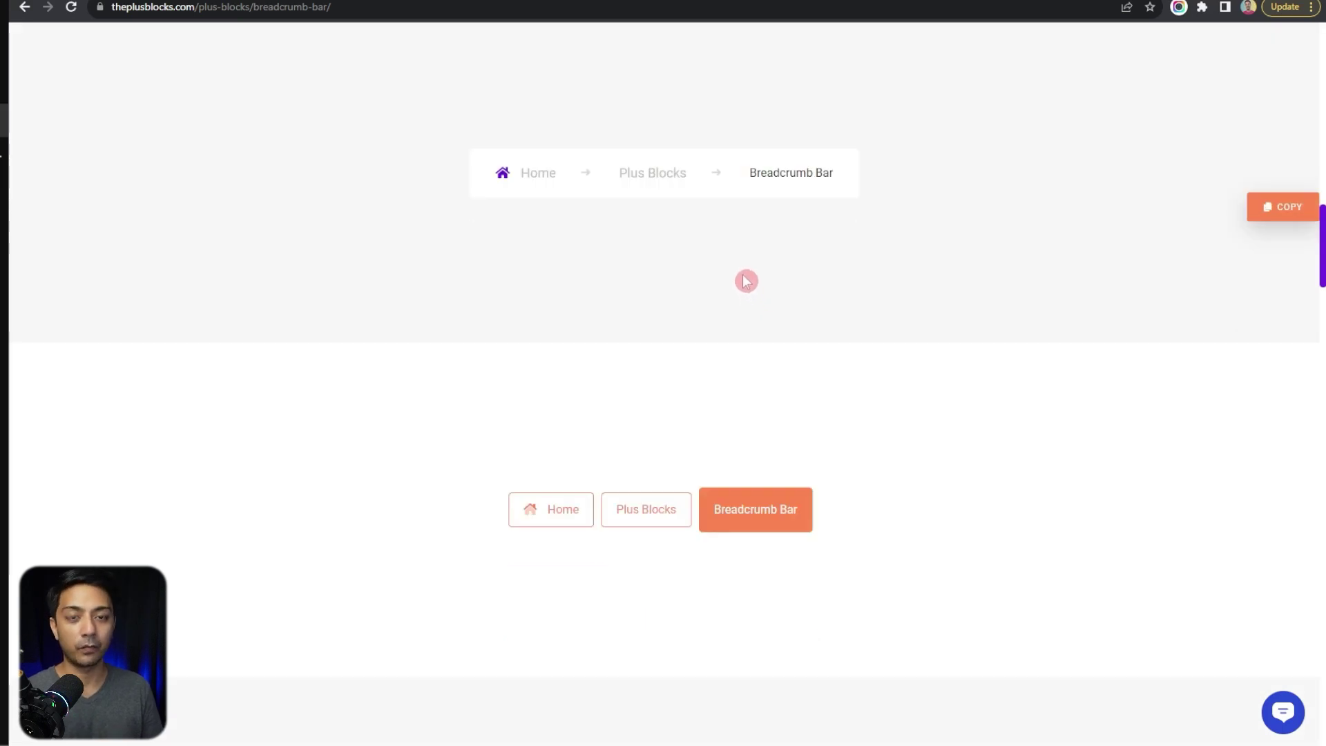
scroll(611, 378, up, 7)
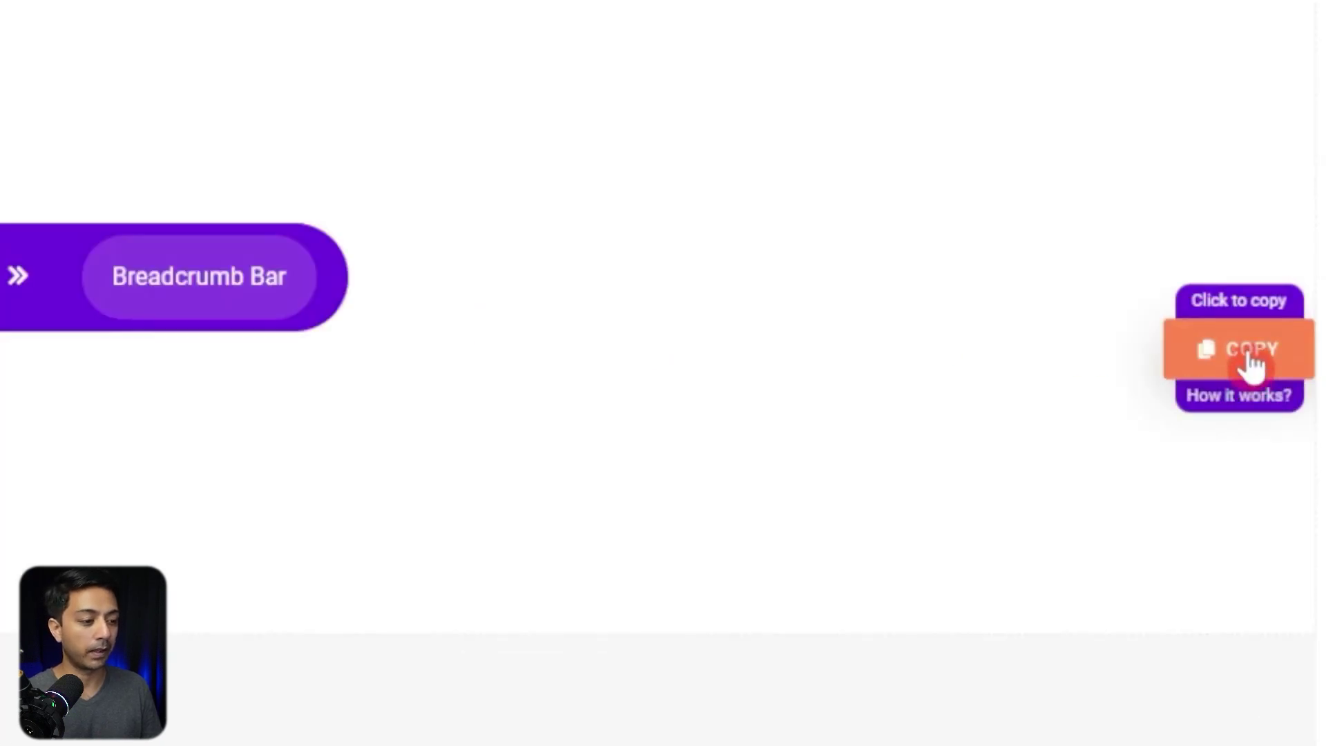
click(1254, 366)
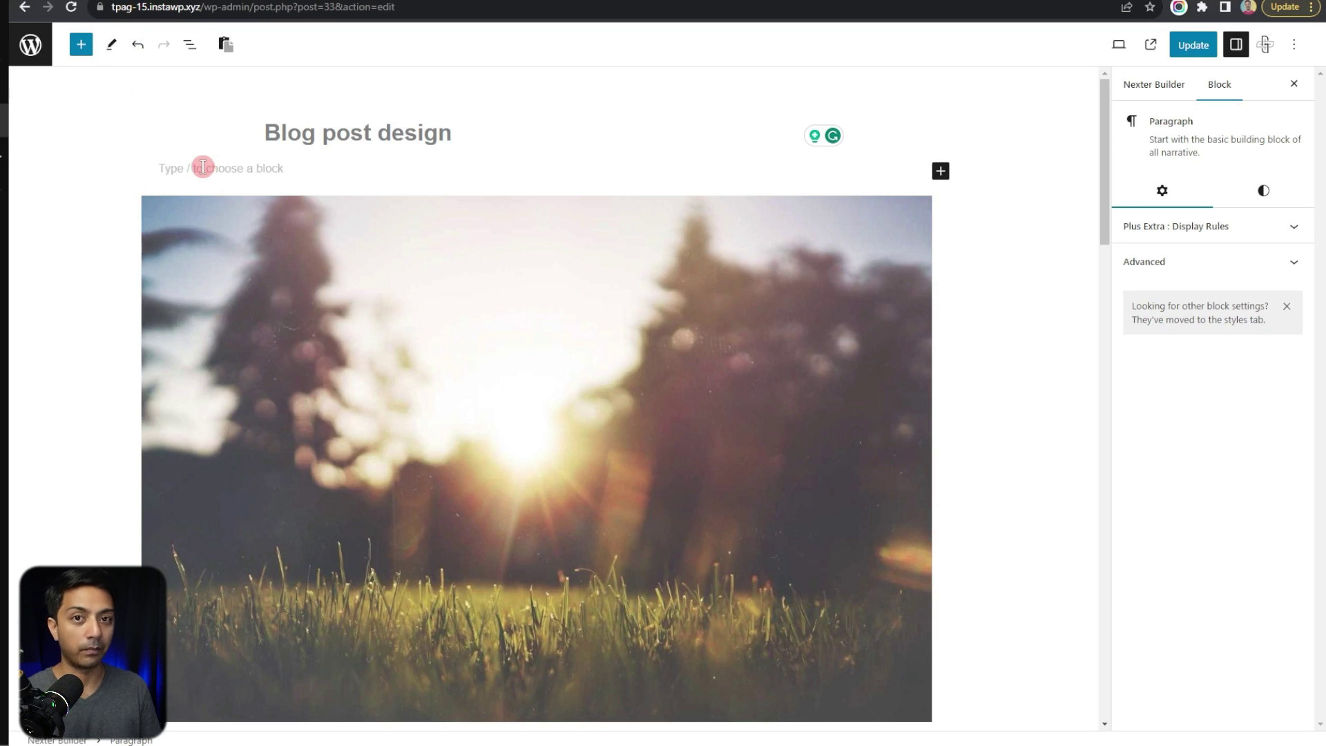
- Paste the purple breadcrumb bar, set its top and bottom padding to 0, update, and reload the post
click(226, 47)
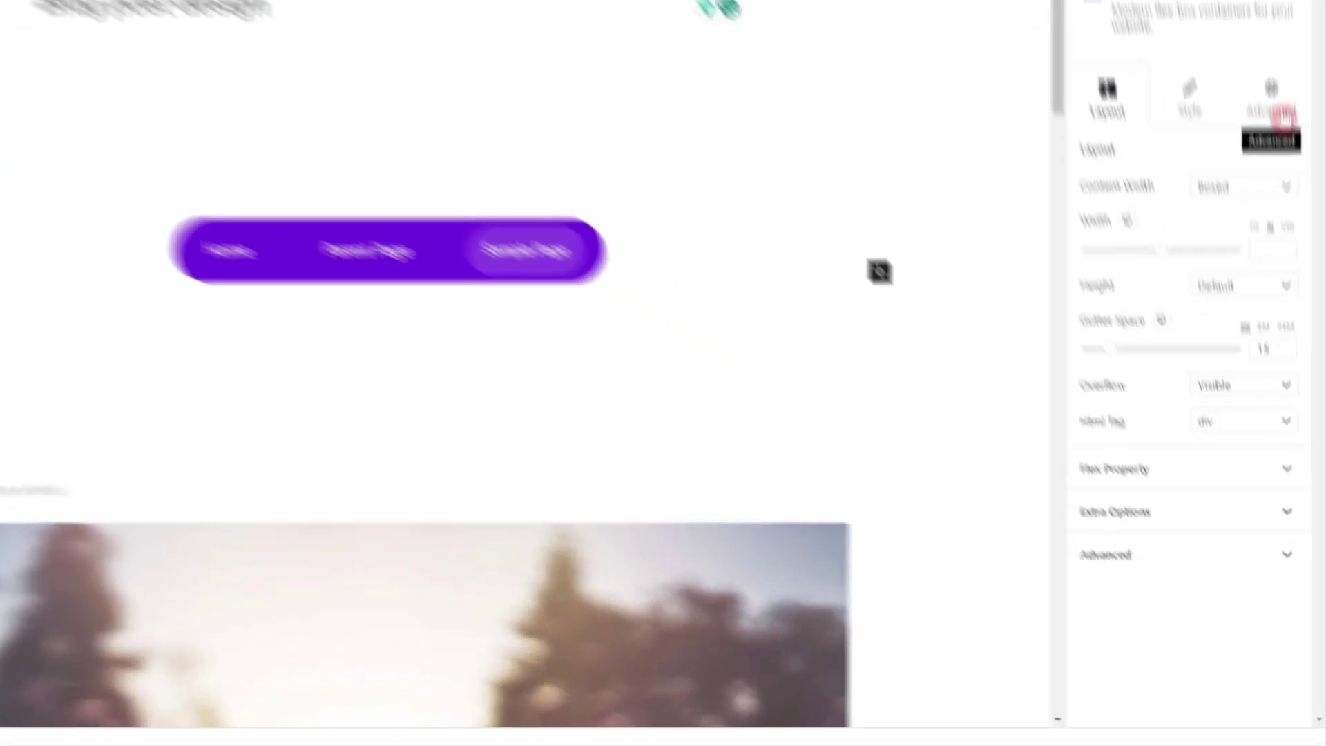
click(1289, 221)
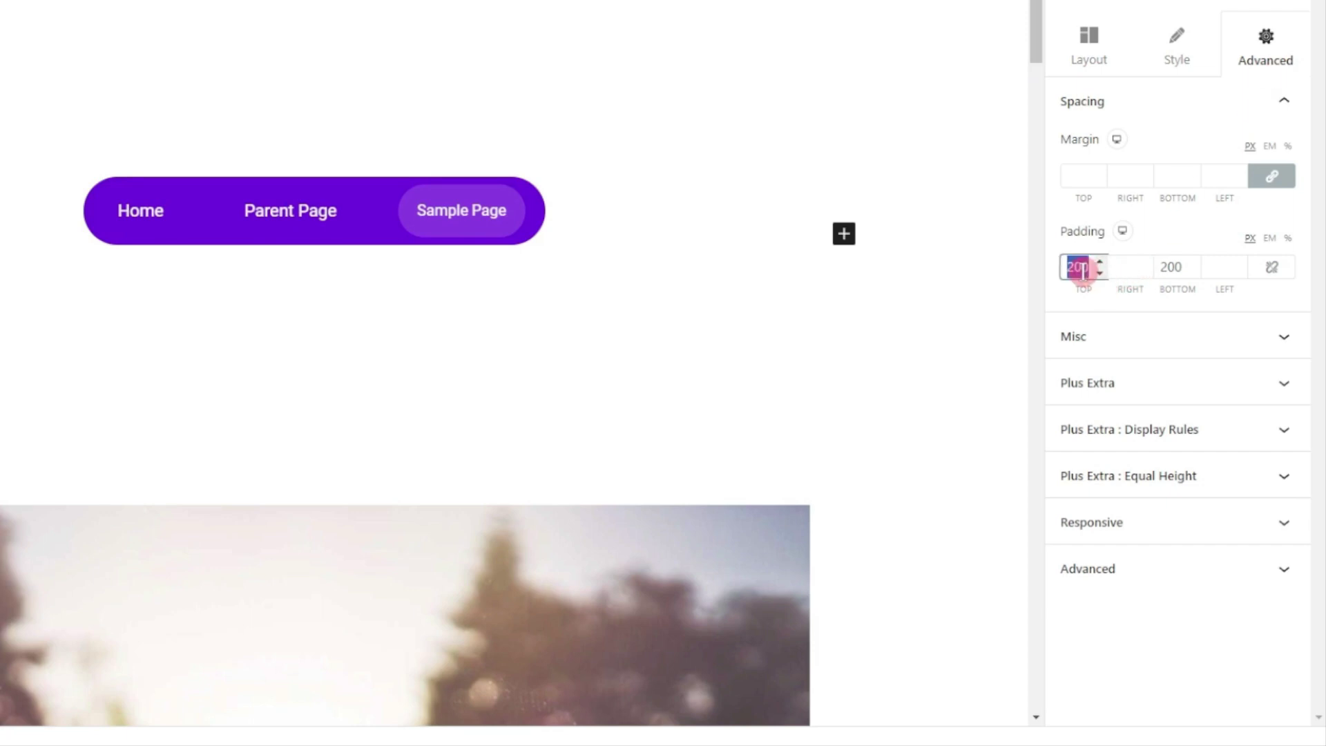
text(0)
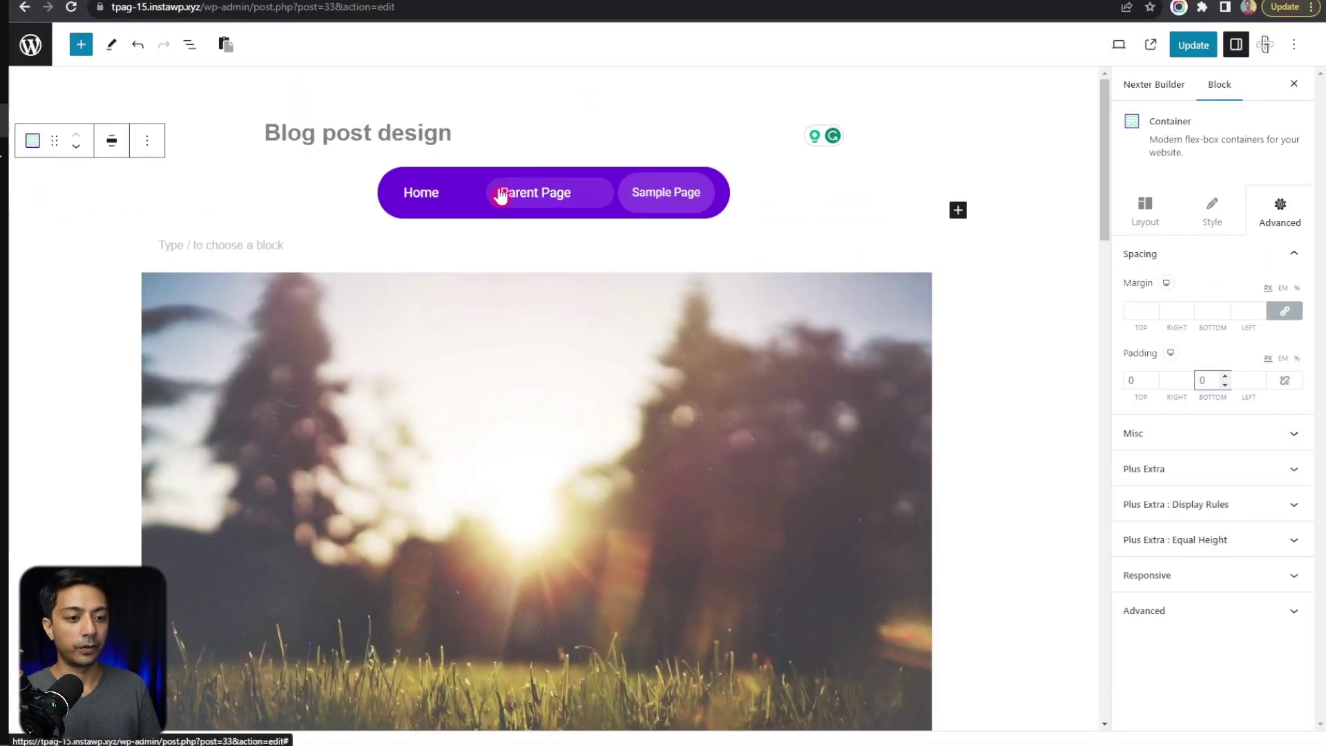
click(1210, 219)
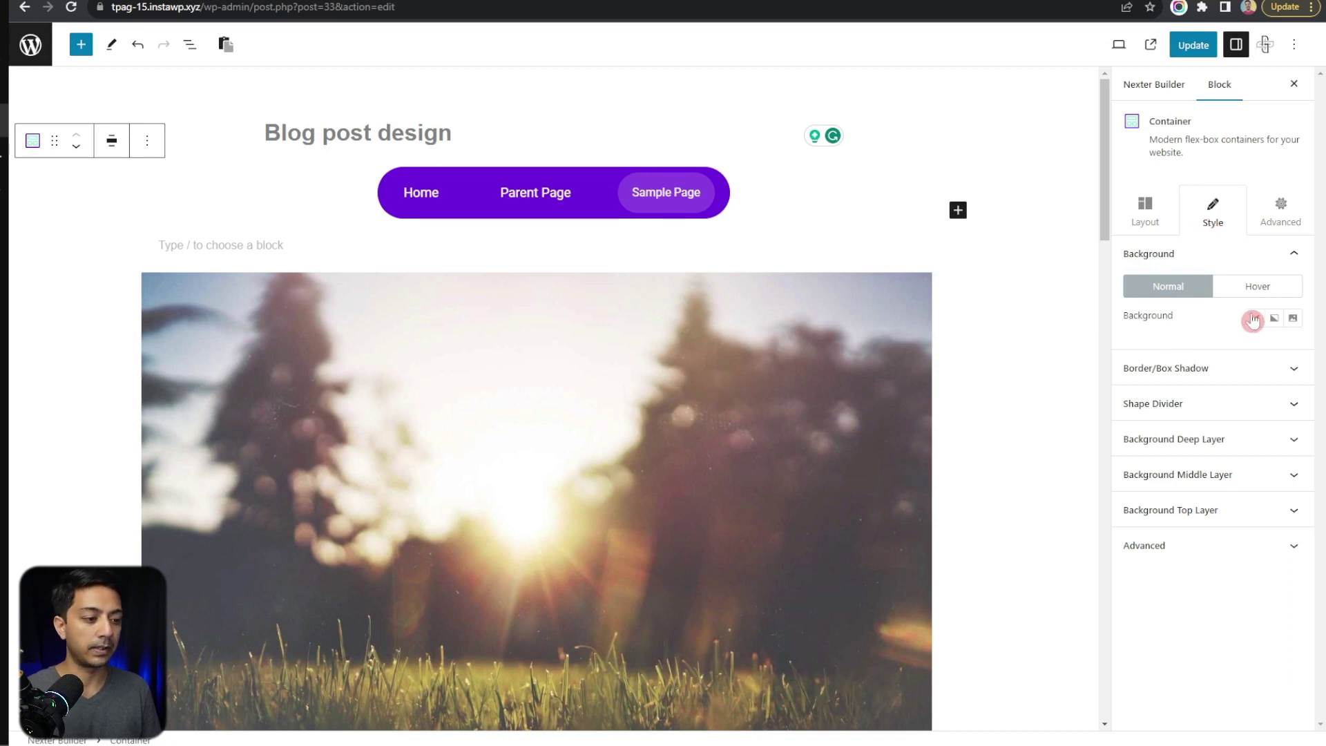
click(1185, 46)
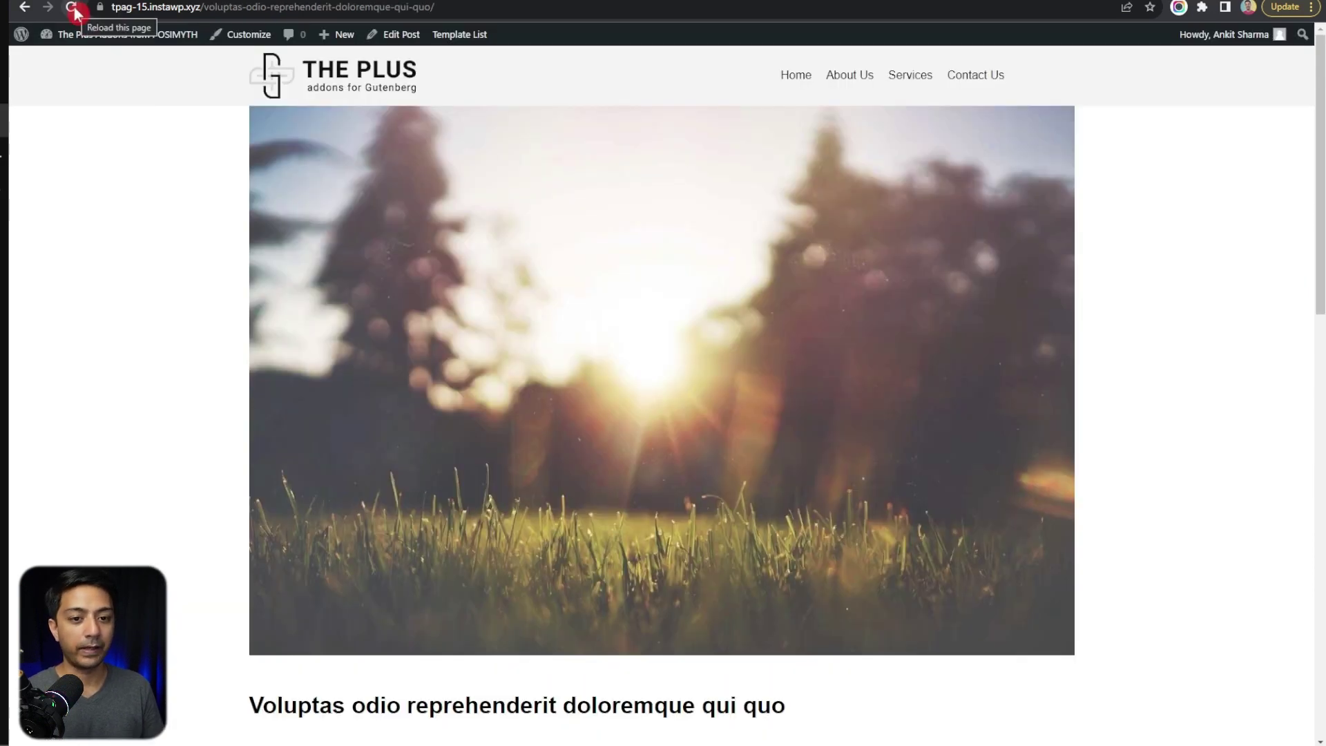
click(71, 8)
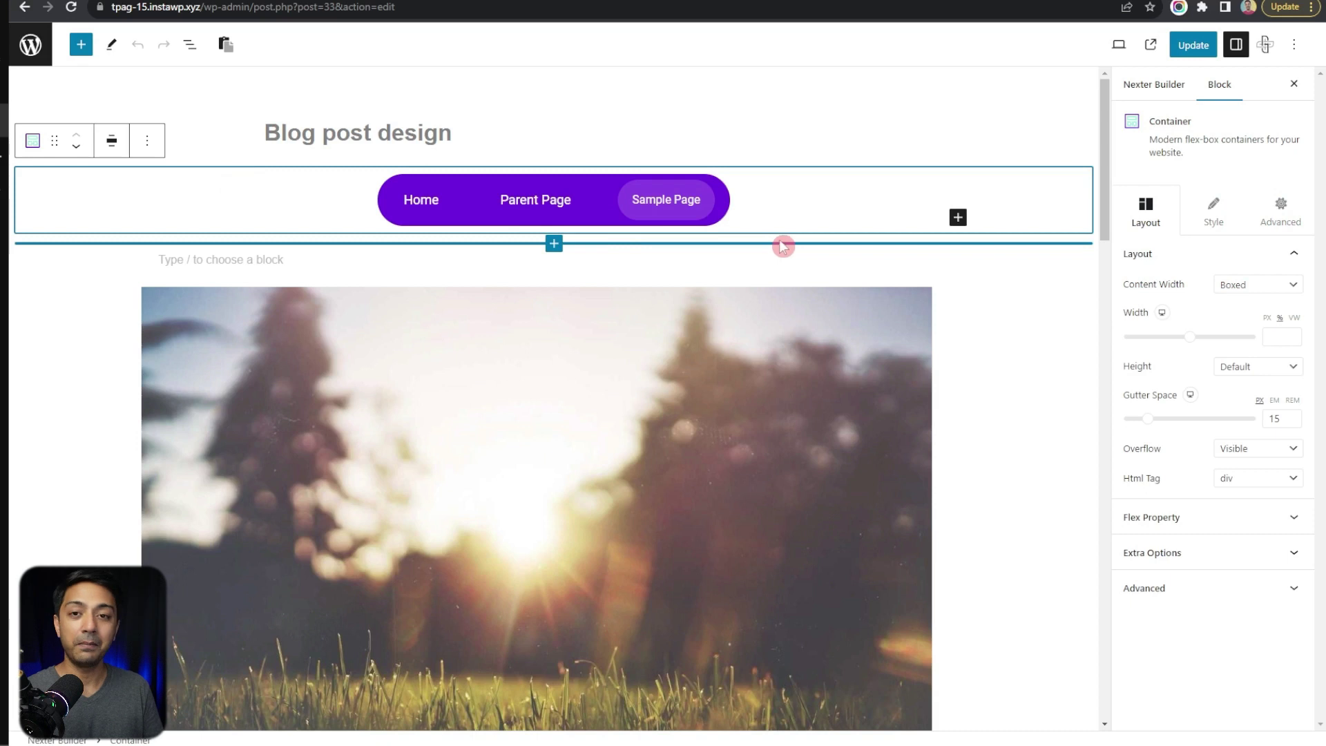
- Delete the menu container and insert a Breadcrumbs block via /bread in the empty paragraph
click(146, 142)
click(206, 473)
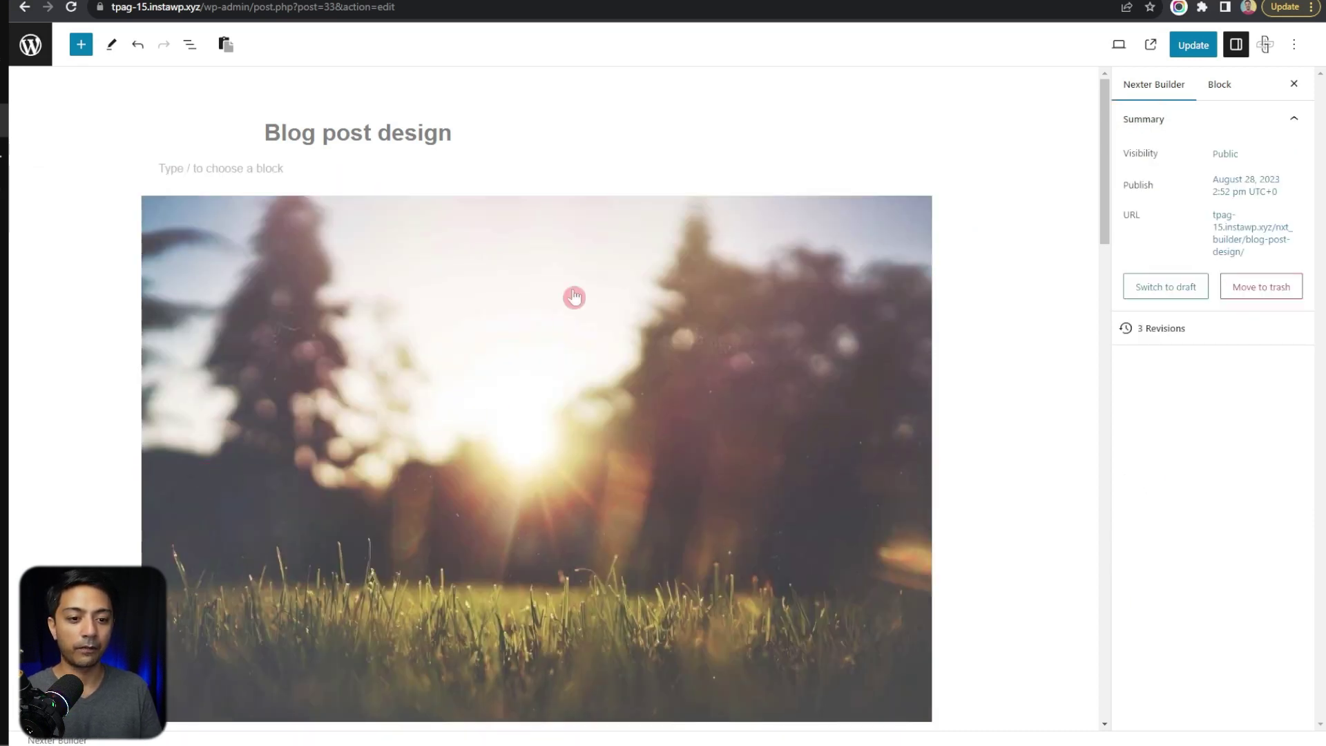
click(311, 164)
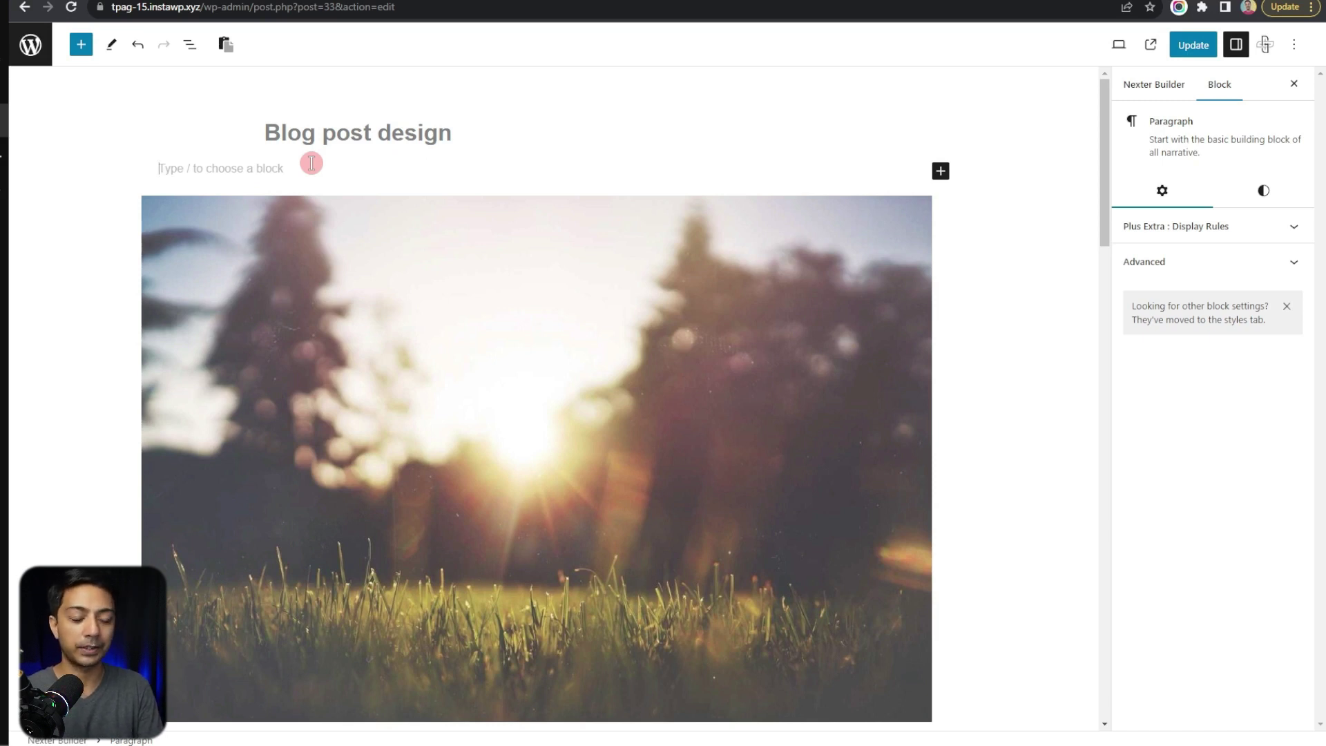
text(/bread)
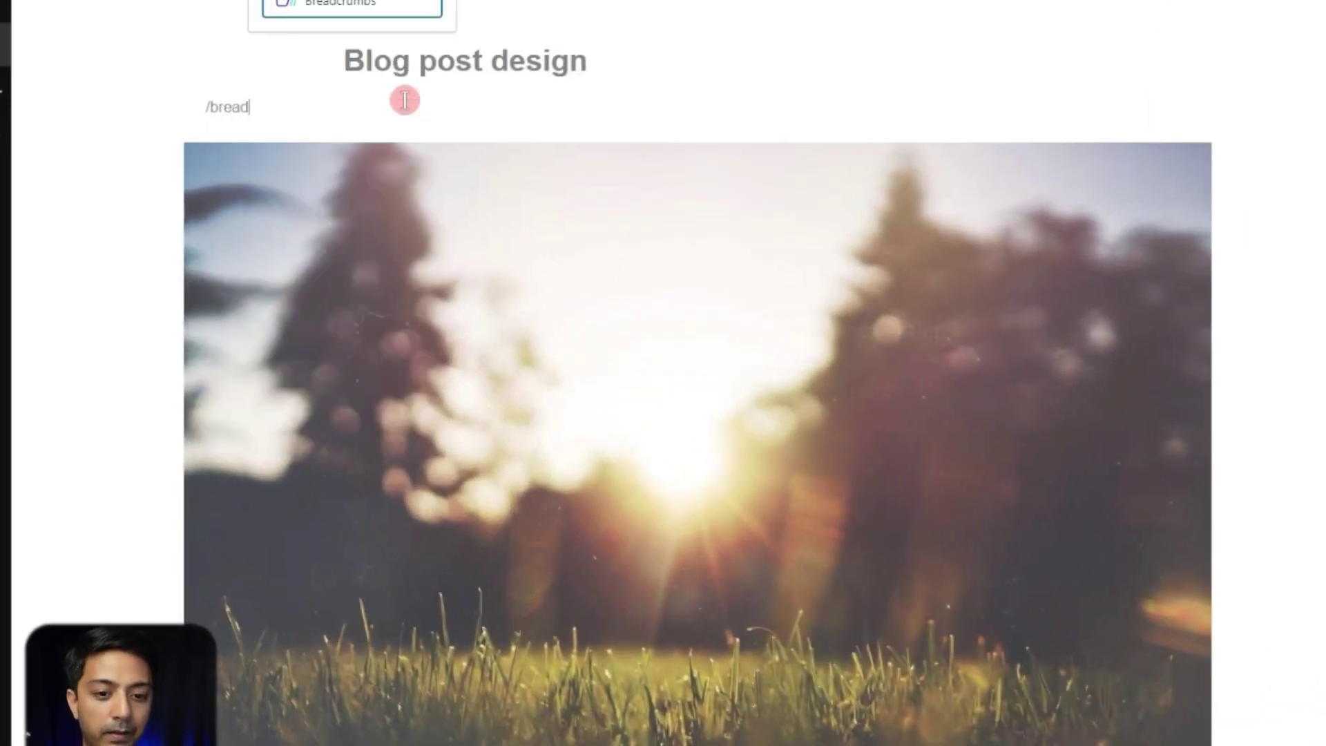
click(354, 7)
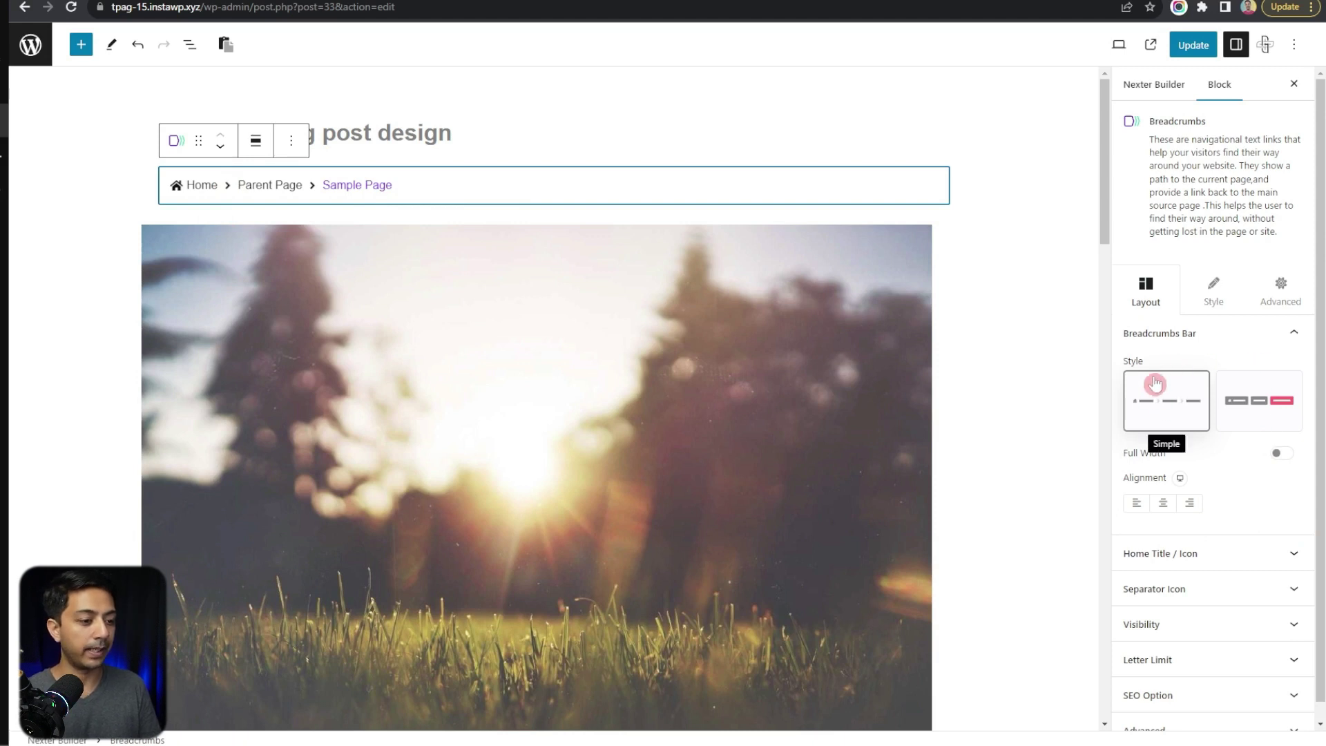
- Keep the Simple breadcrumbs style and set the bar's alignment to Left
click(1149, 411)
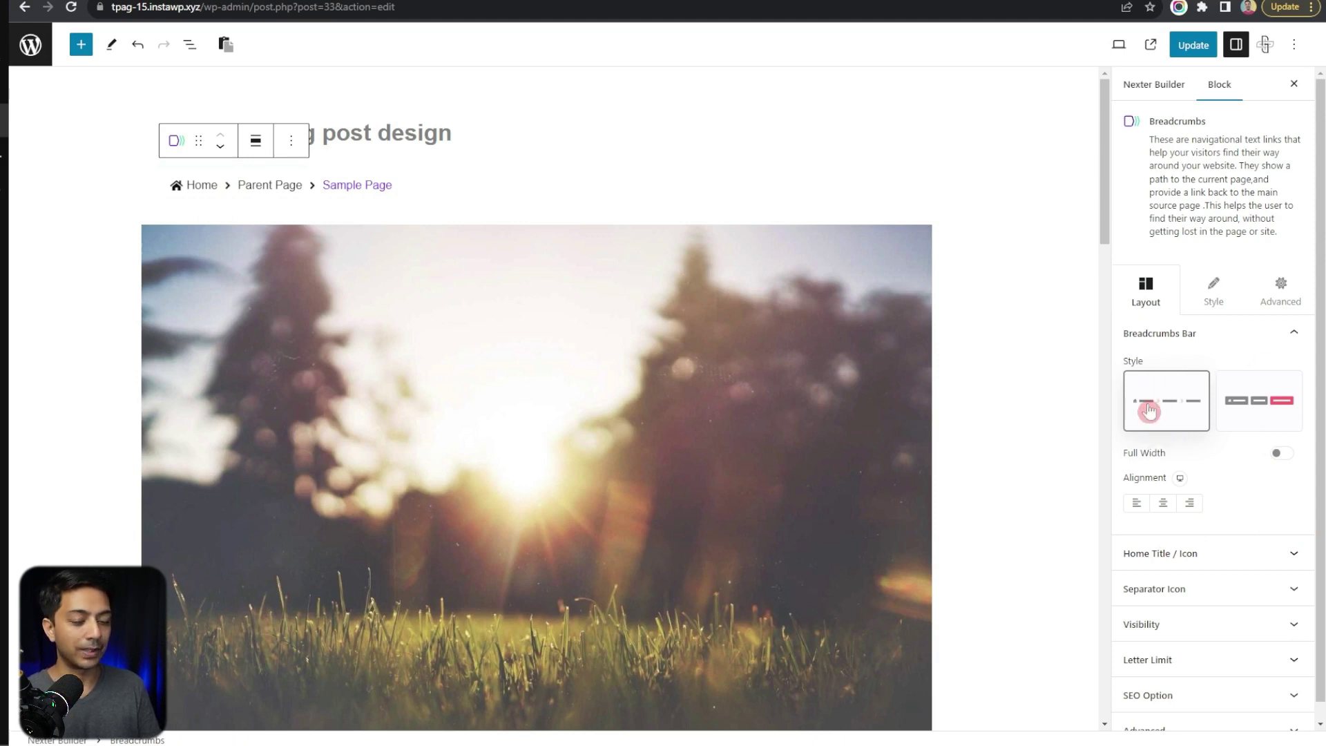
click(1276, 422)
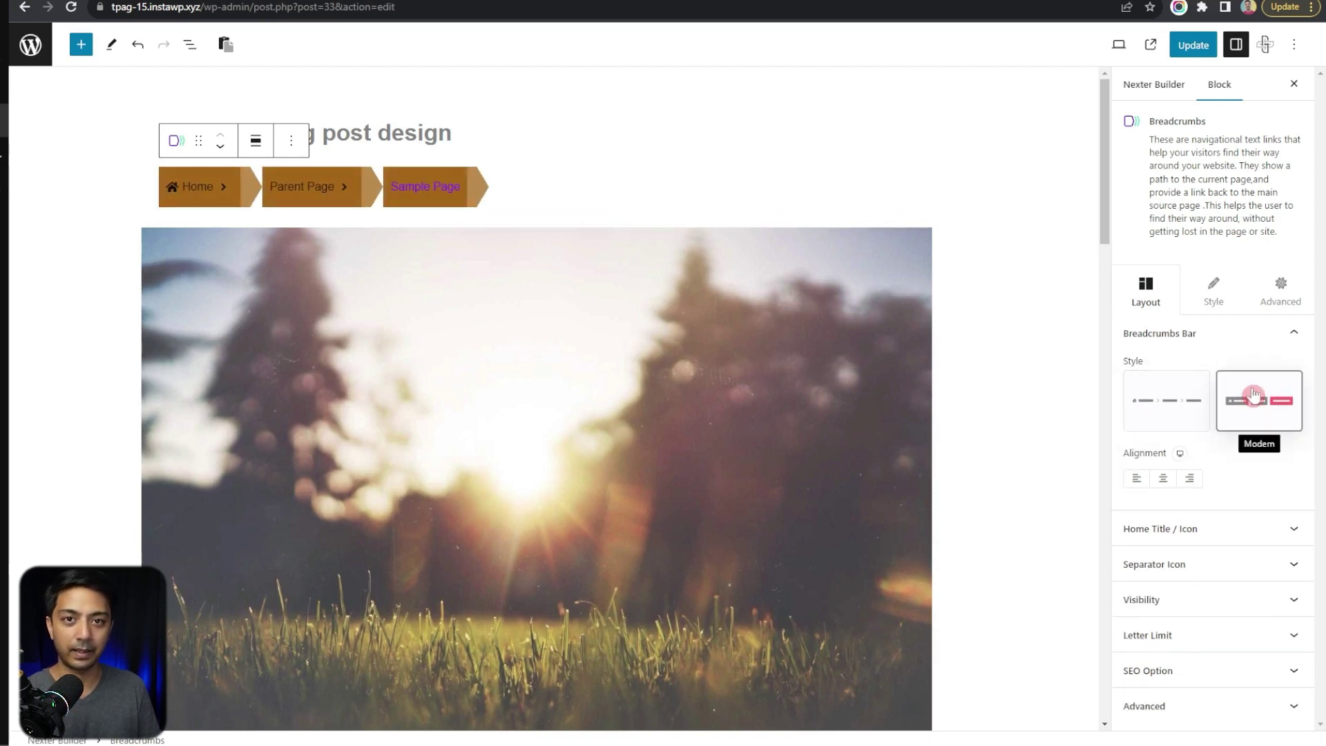
click(1175, 411)
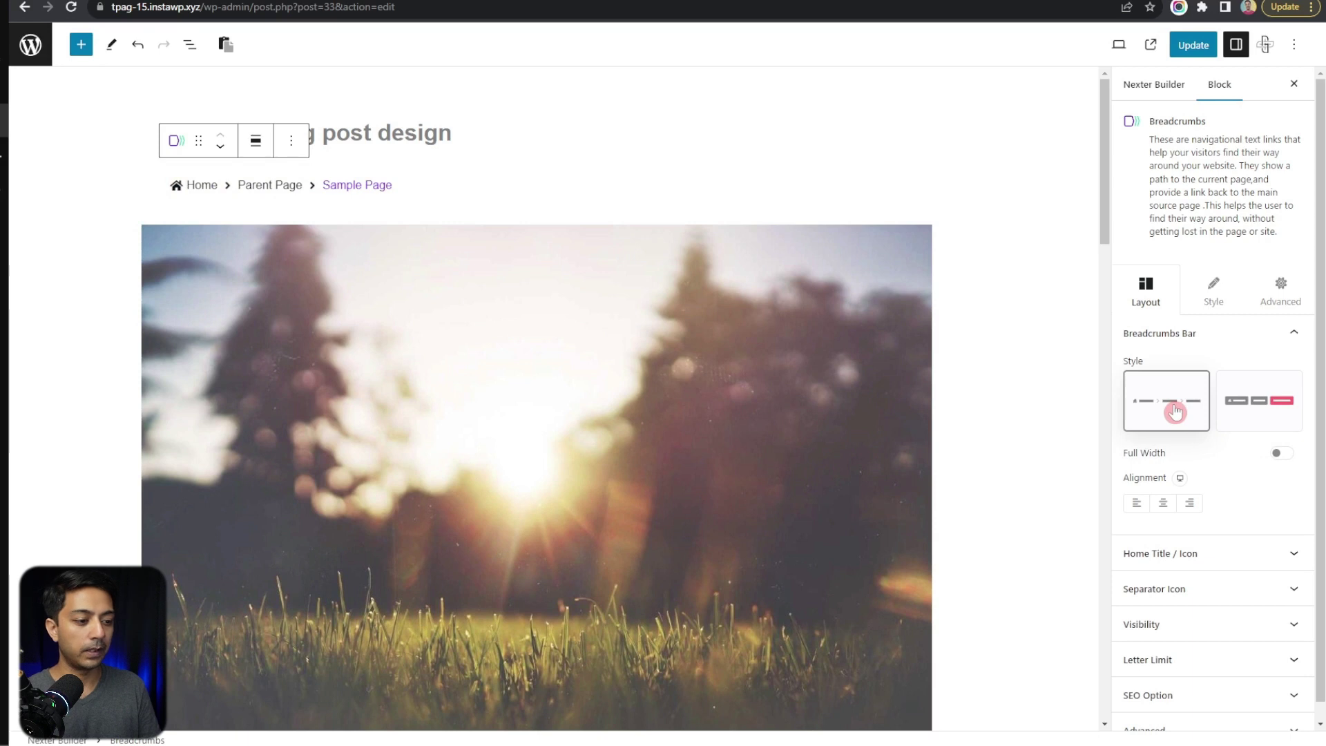
click(1161, 506)
click(1136, 508)
click(1189, 505)
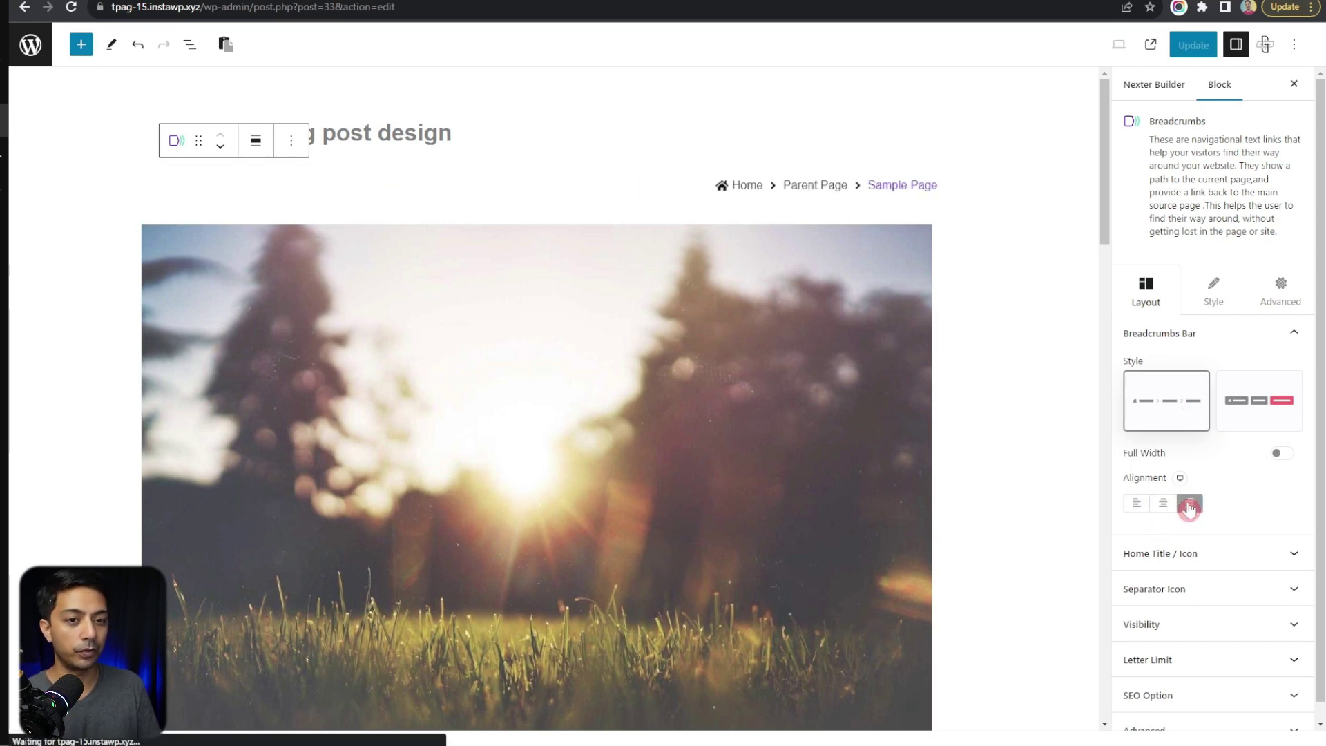
key(ctrl+z)
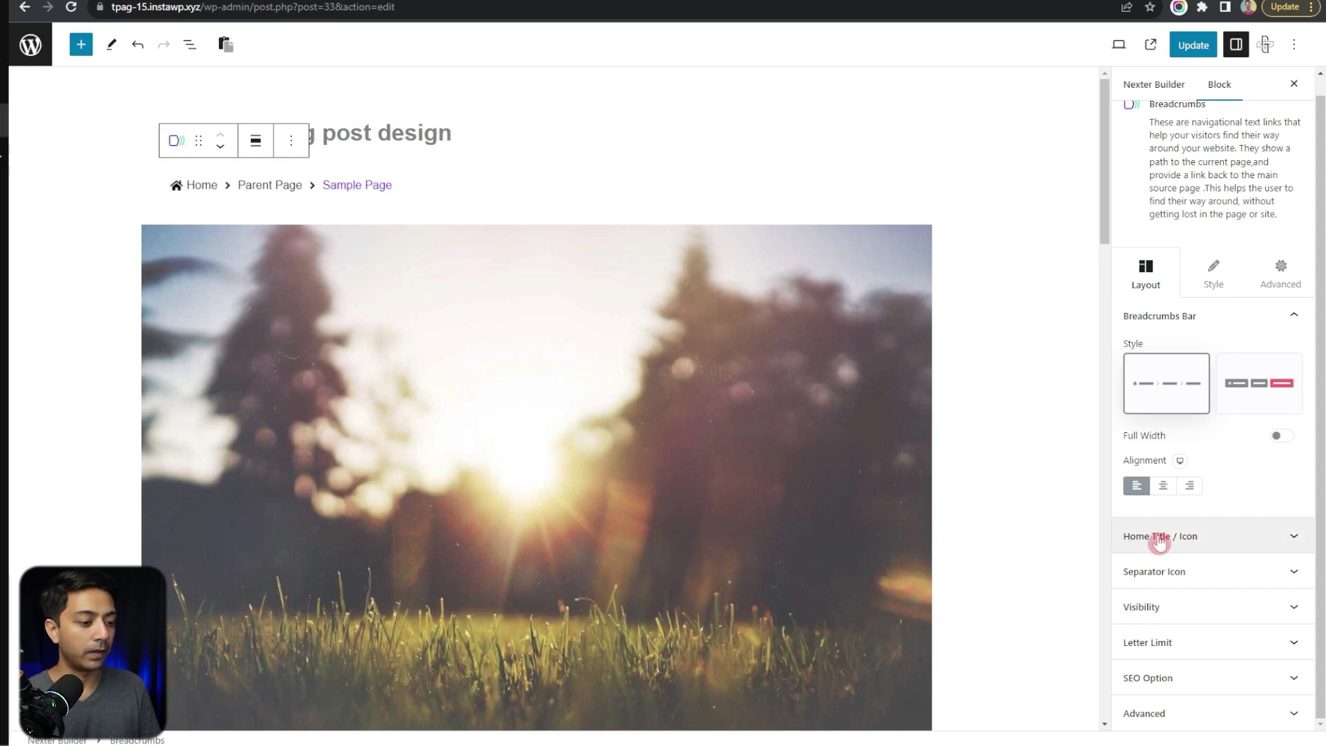
- Delete the 'Home' title so the home link shows only the house icon
click(1224, 539)
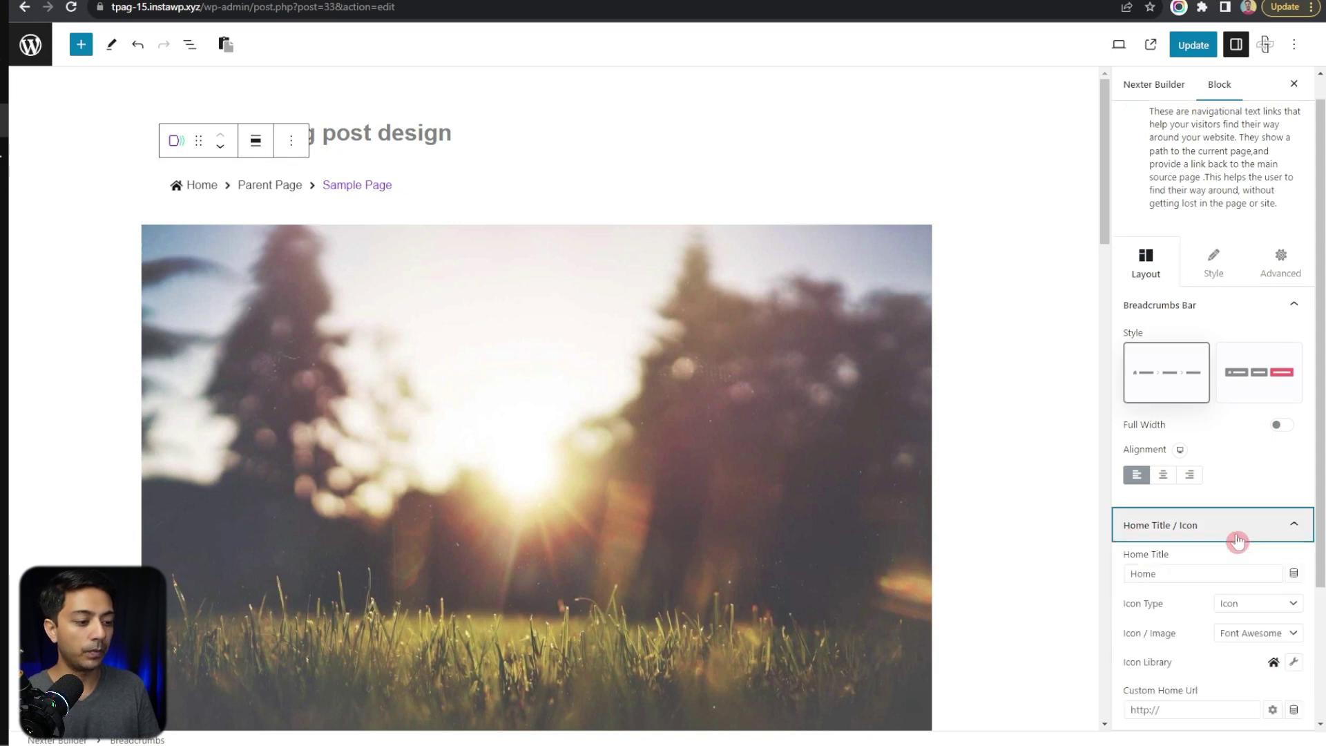
double_click(1175, 573)
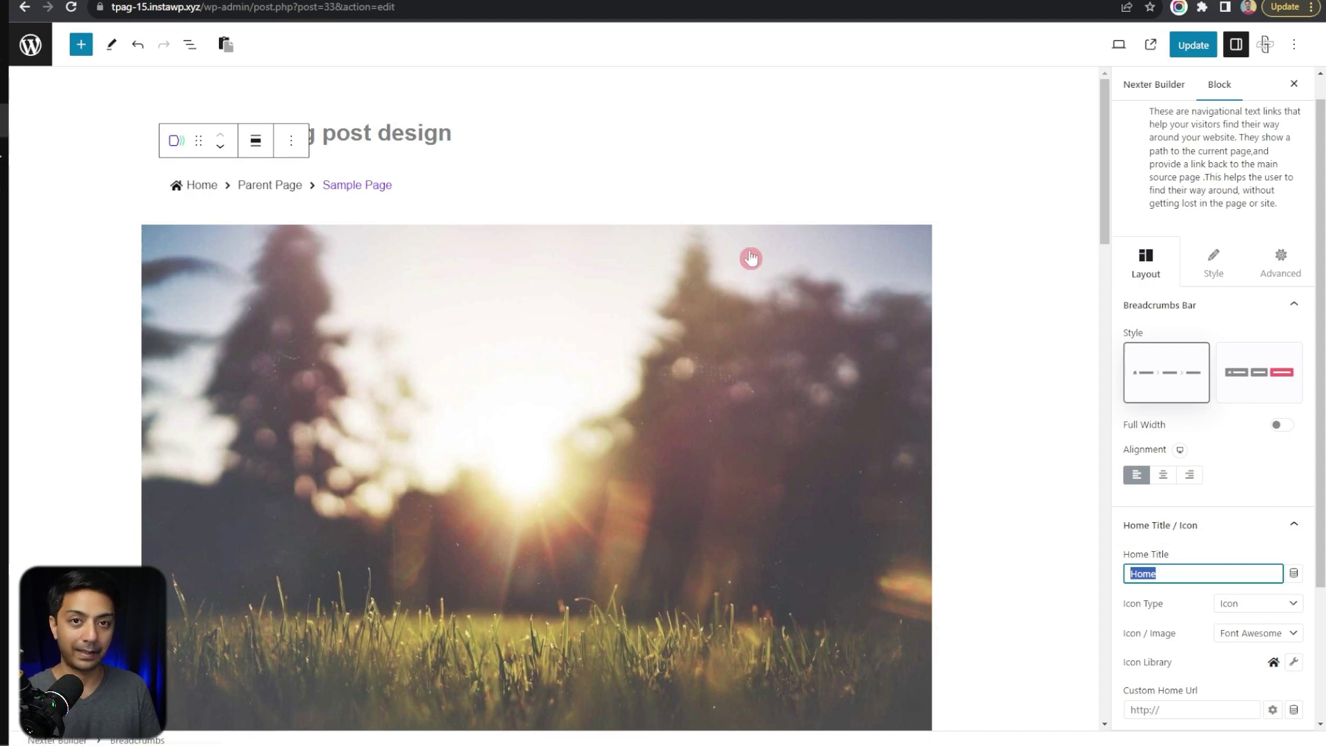
key(BackSpace)
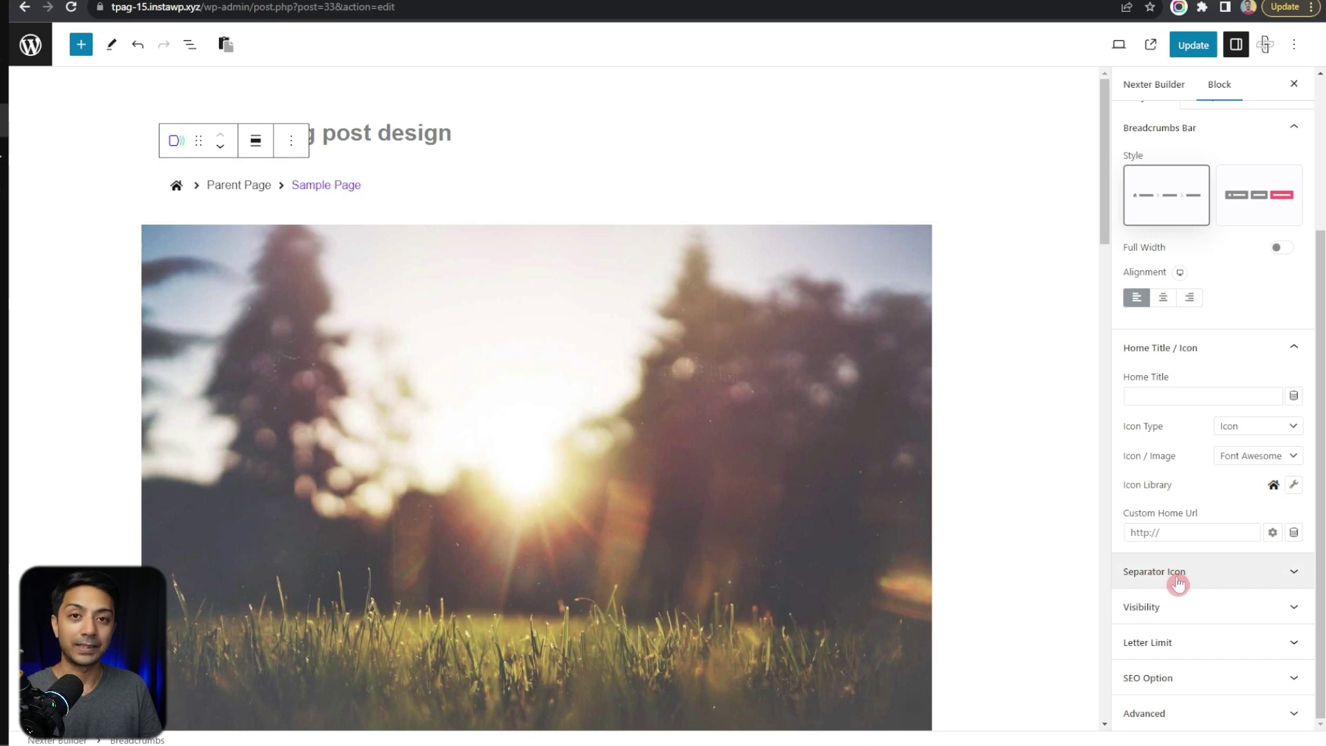
- Expand the Separator Icon and Visibility settings to review them
click(1177, 579)
key(ctrl+plus)
key(ctrl+plus)
key(ctrl+plus)
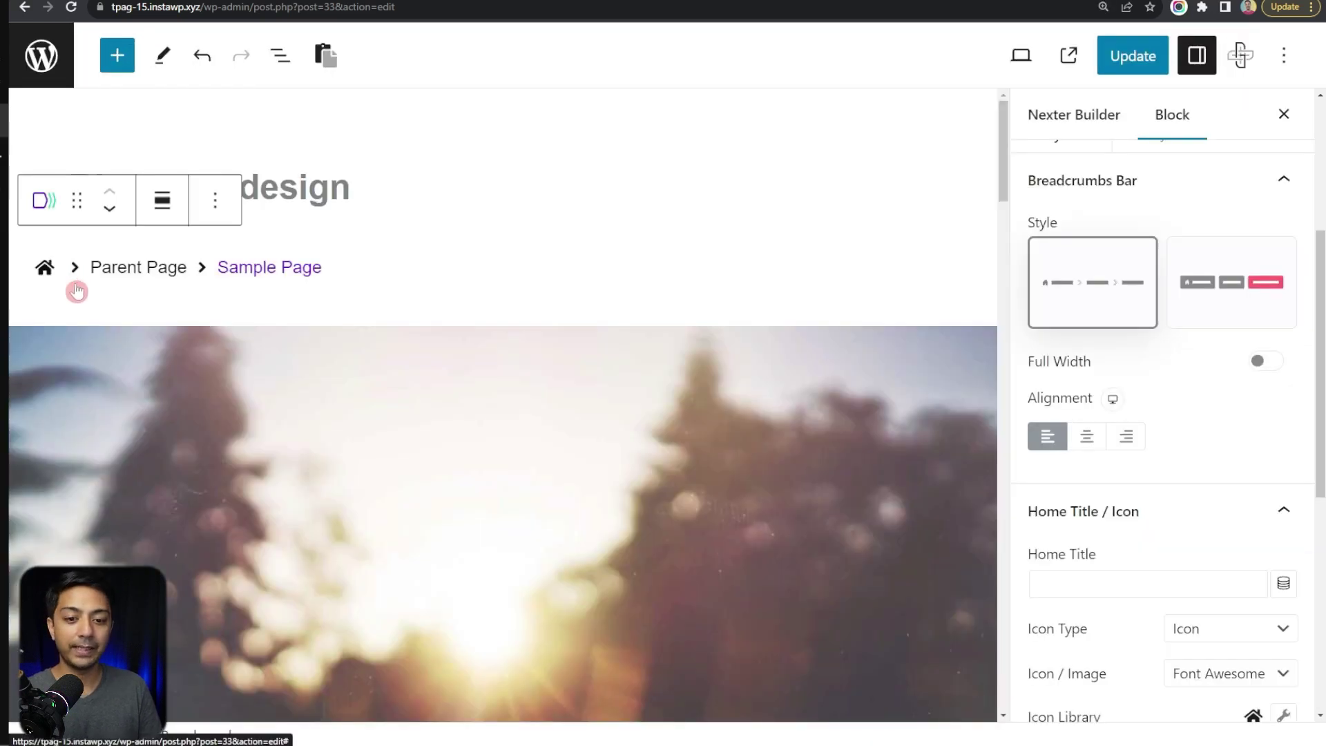
key(ctrl+0)
click(1225, 612)
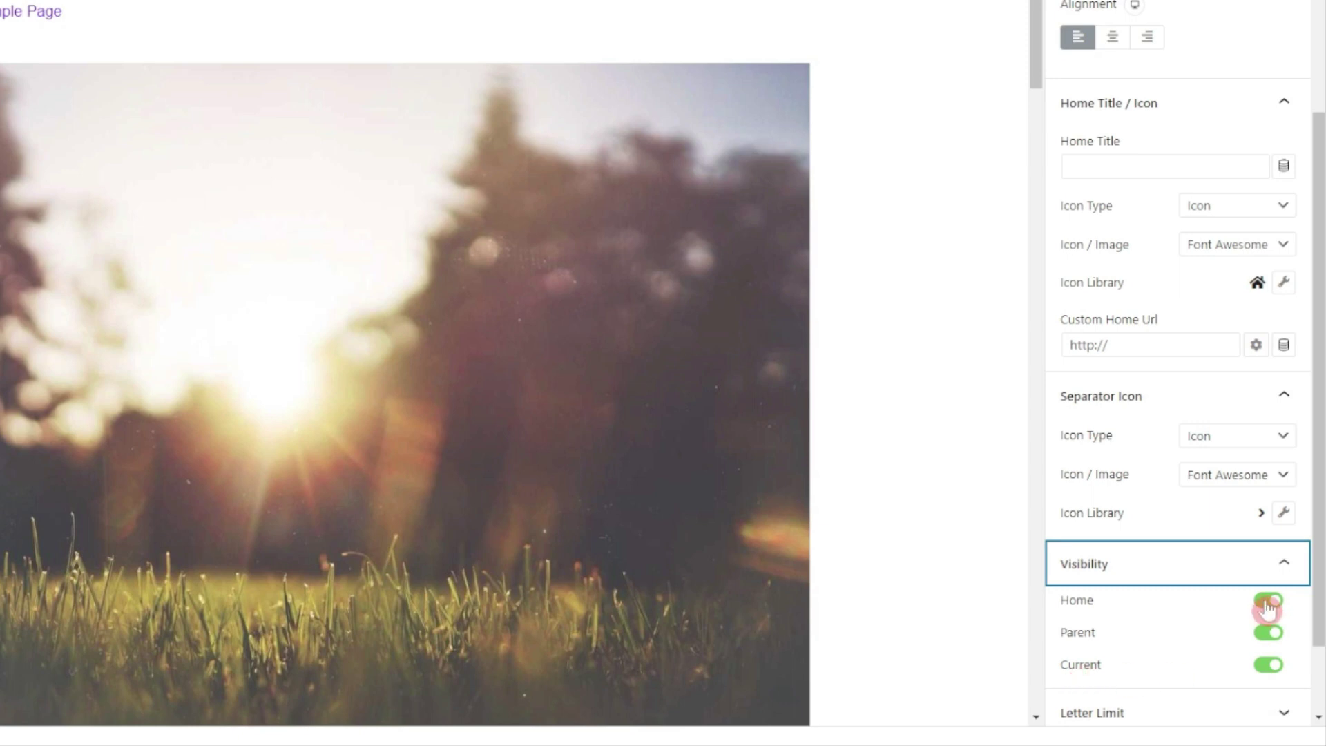
- Enable the Parent and Current letter limits and set both to 20
scroll(1244, 643, down, 2)
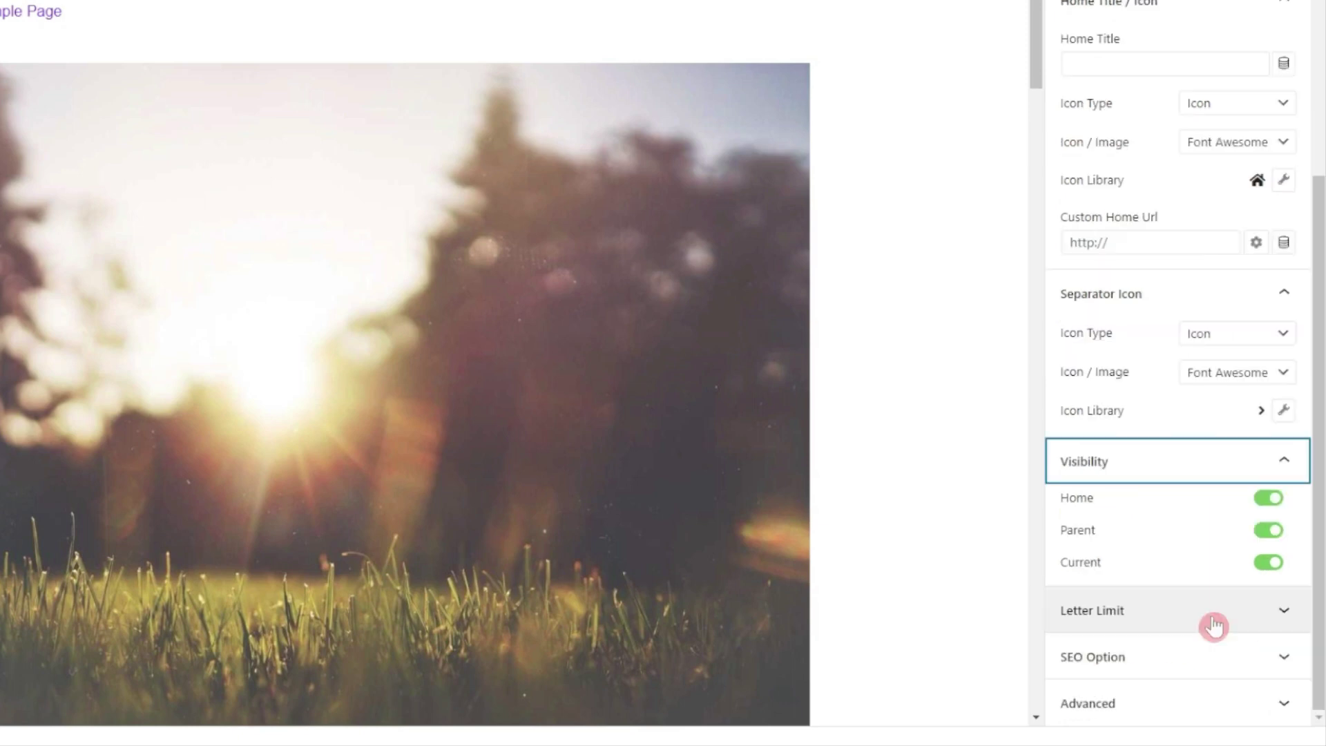
click(1214, 626)
scroll(1216, 622, down, 2)
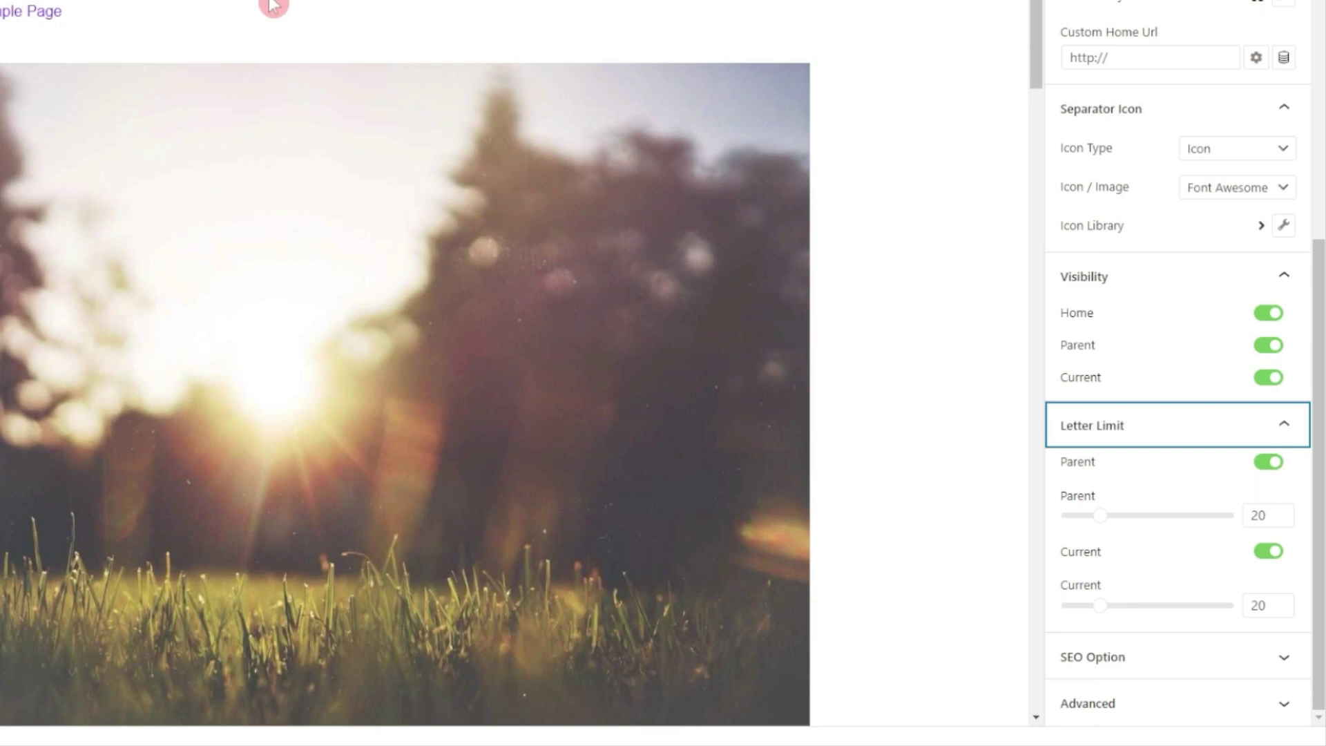
click(1258, 609)
key(Tab)
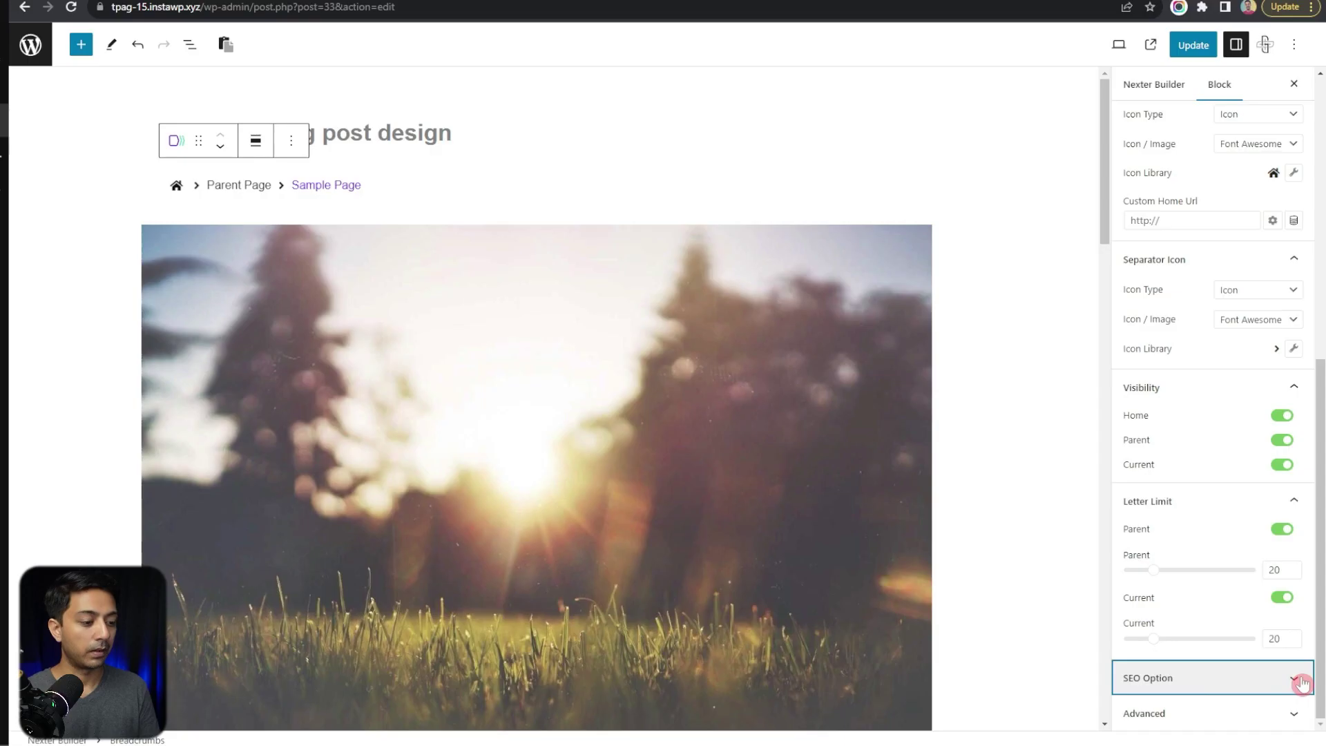
- Enable breadcrumb Schema Markup under SEO Option, show the Style tab, and save the template
click(1297, 679)
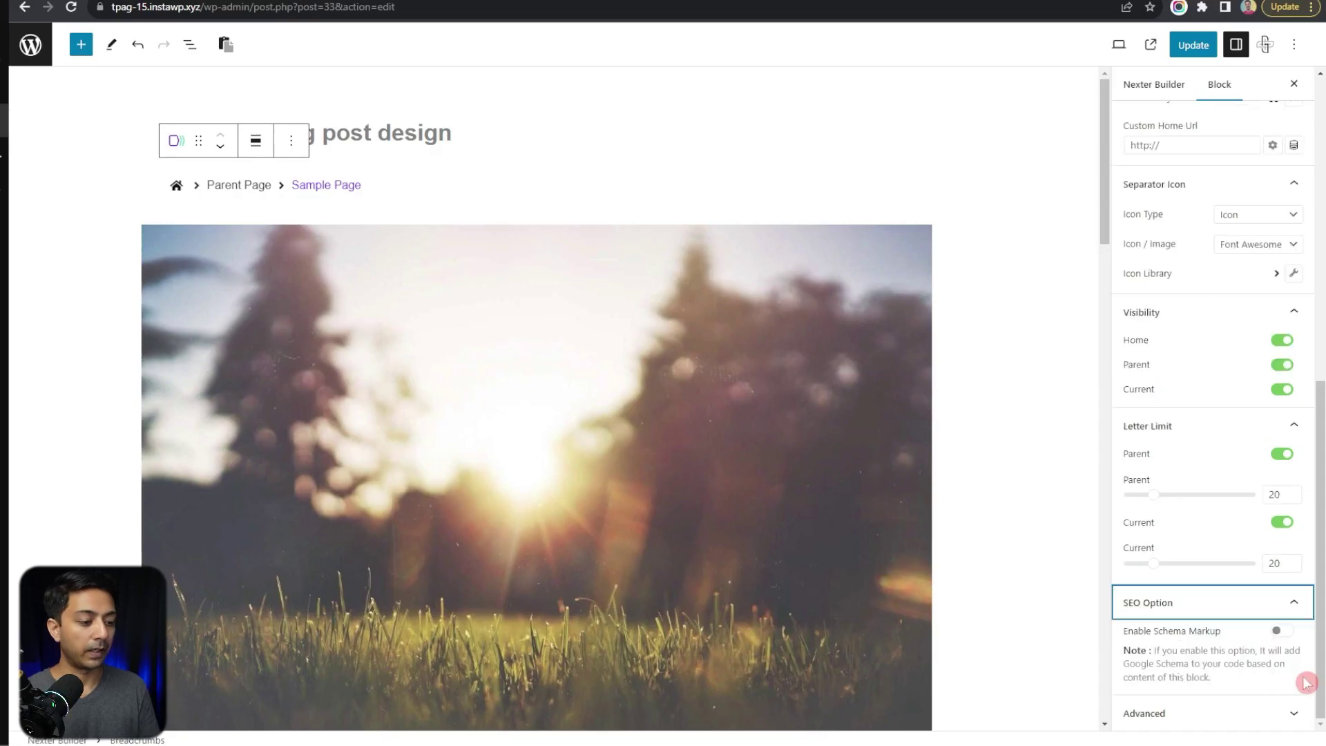
click(1283, 631)
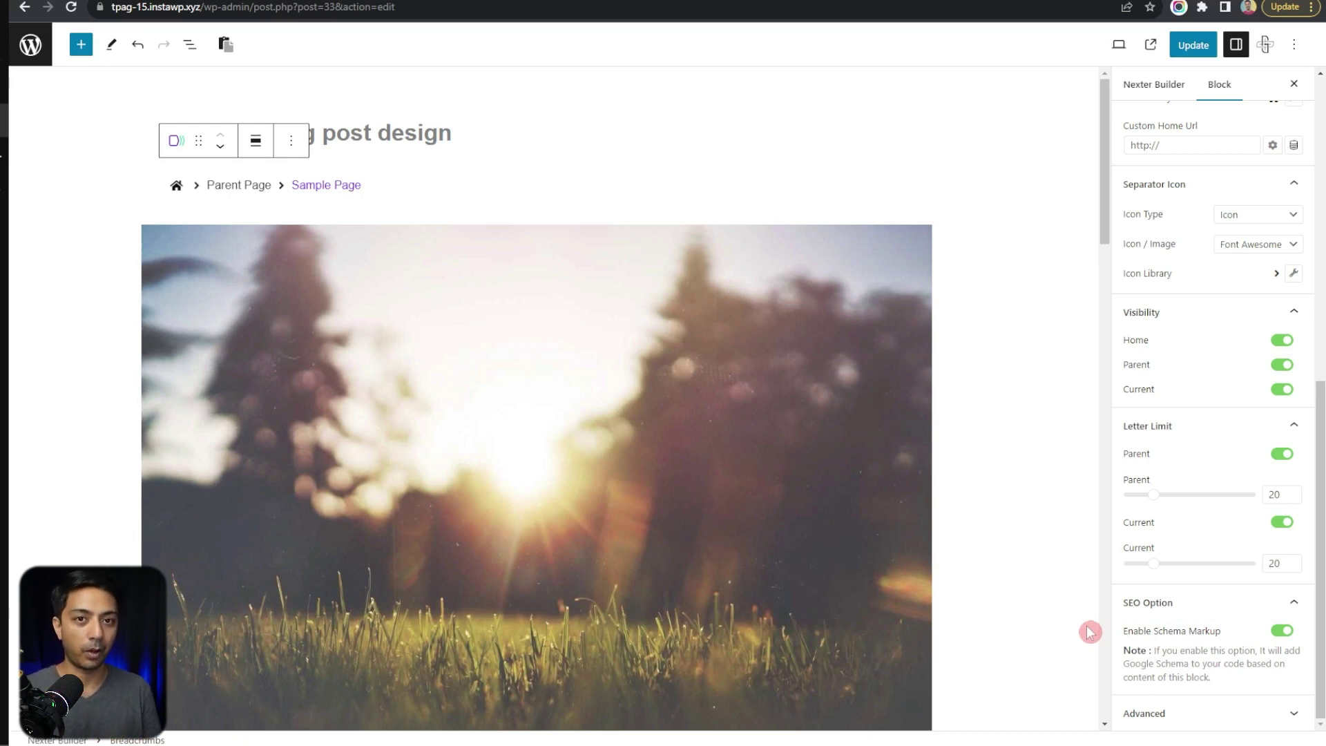
scroll(1209, 414, up, 10)
click(1226, 290)
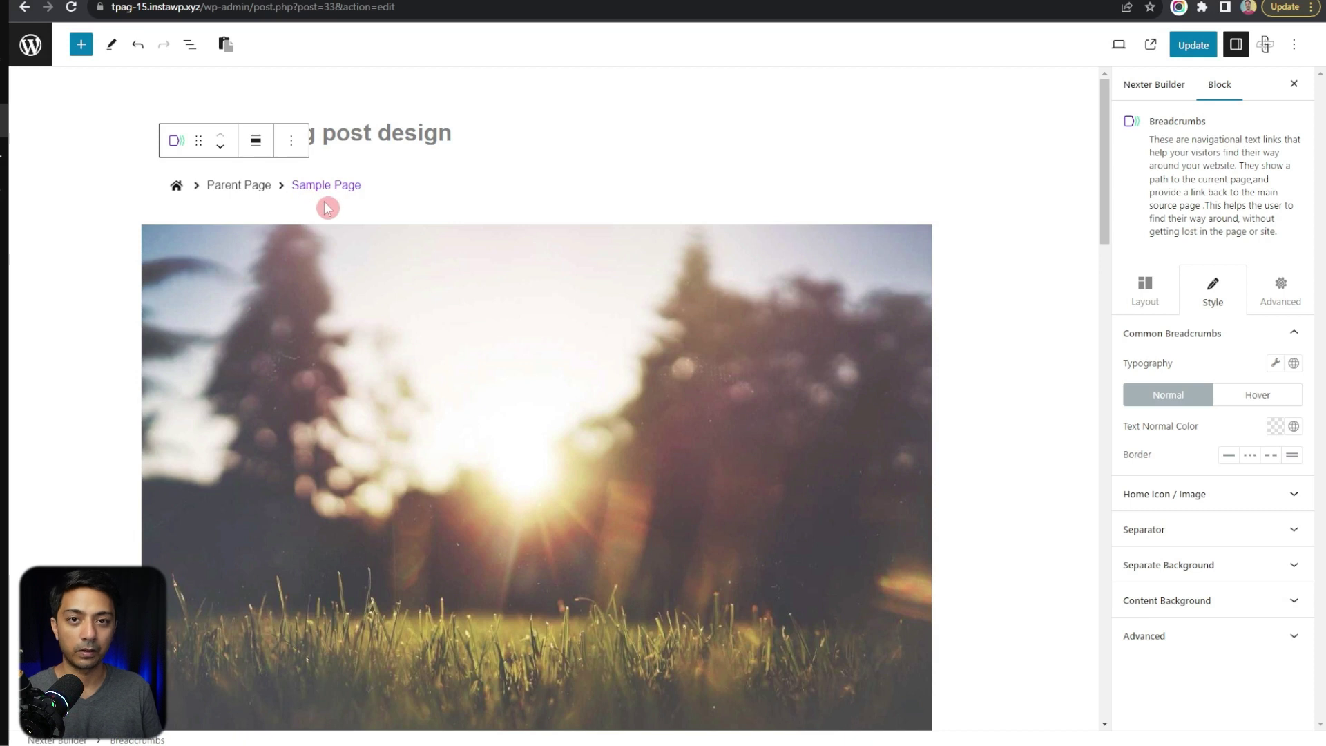
click(1193, 45)
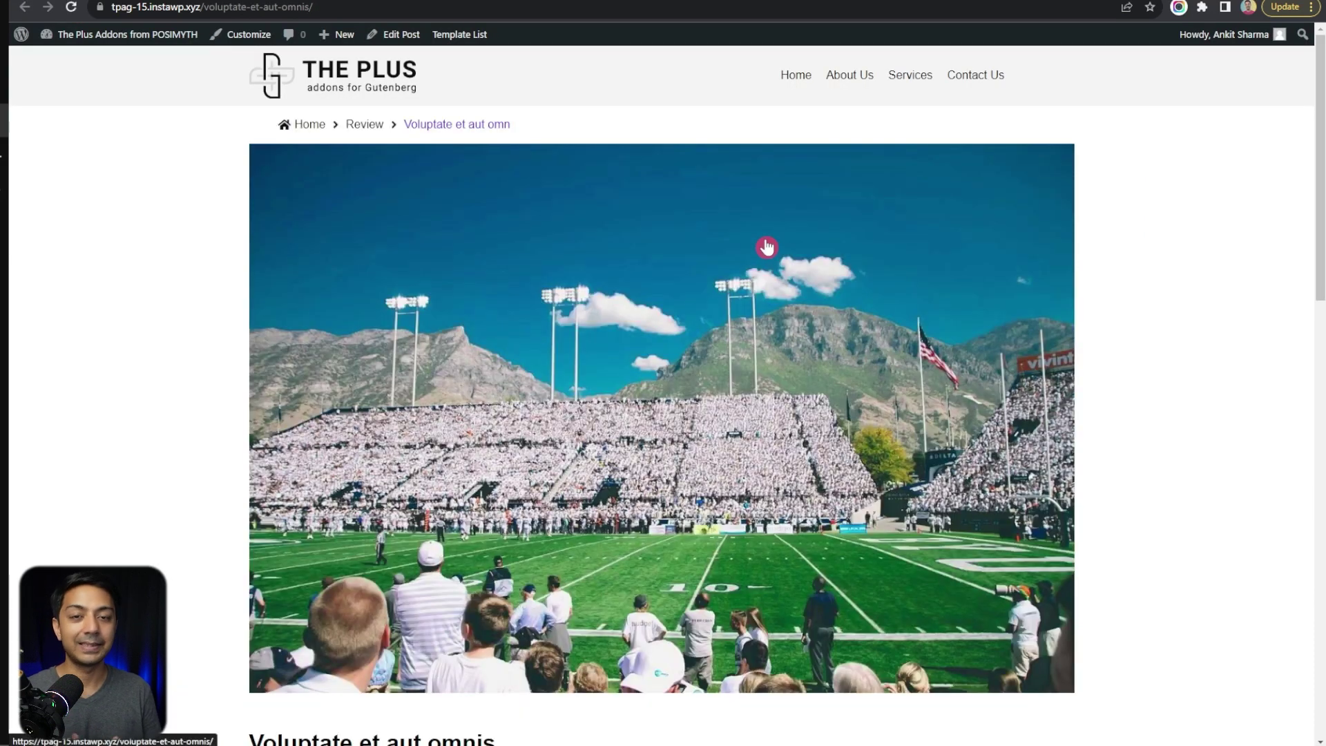
- Select the live post's web address while checking its Home › Review breadcrumb trail
key(ctrl+l)
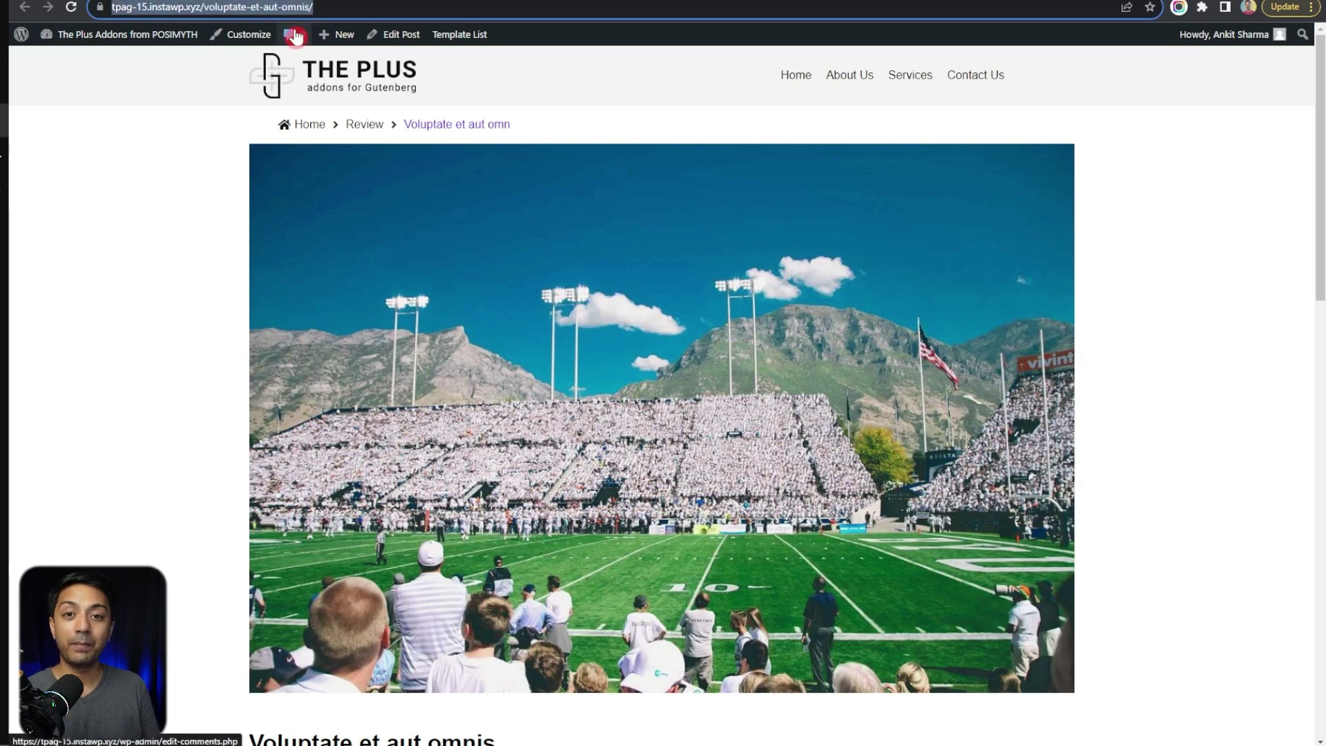